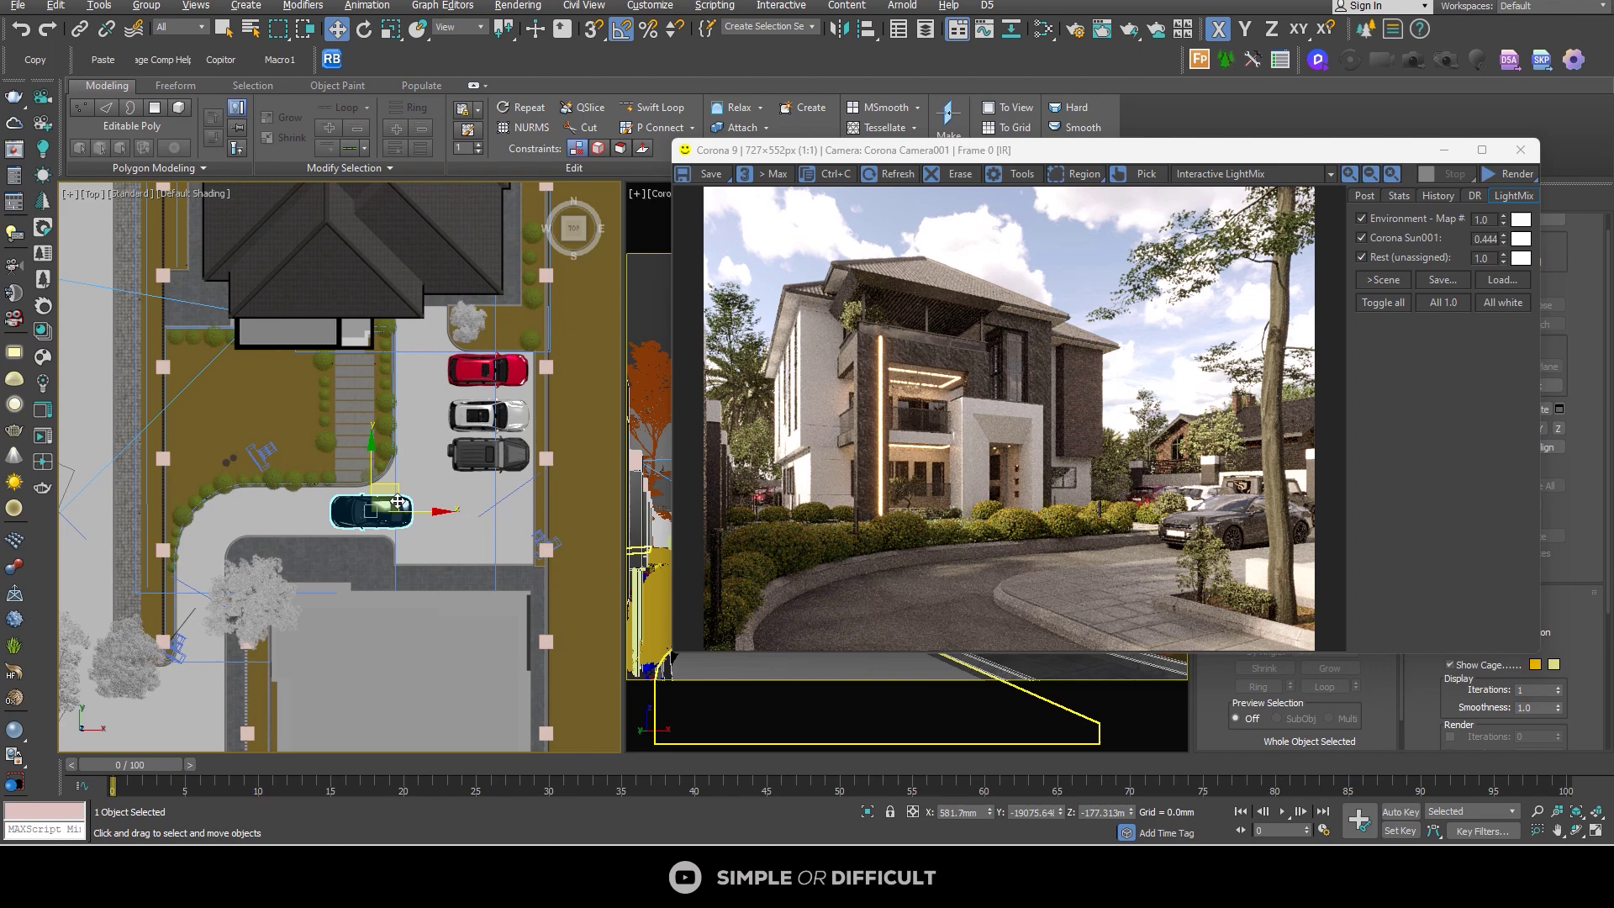
# - Nudge the dark car right along X to 1337.642mm at frame 0
pyautogui.scroll(6, 393, 501)
pyautogui.scroll(-4, 383, 506)
pyautogui.moveTo(380, 506); pyautogui.dragTo(421, 511)
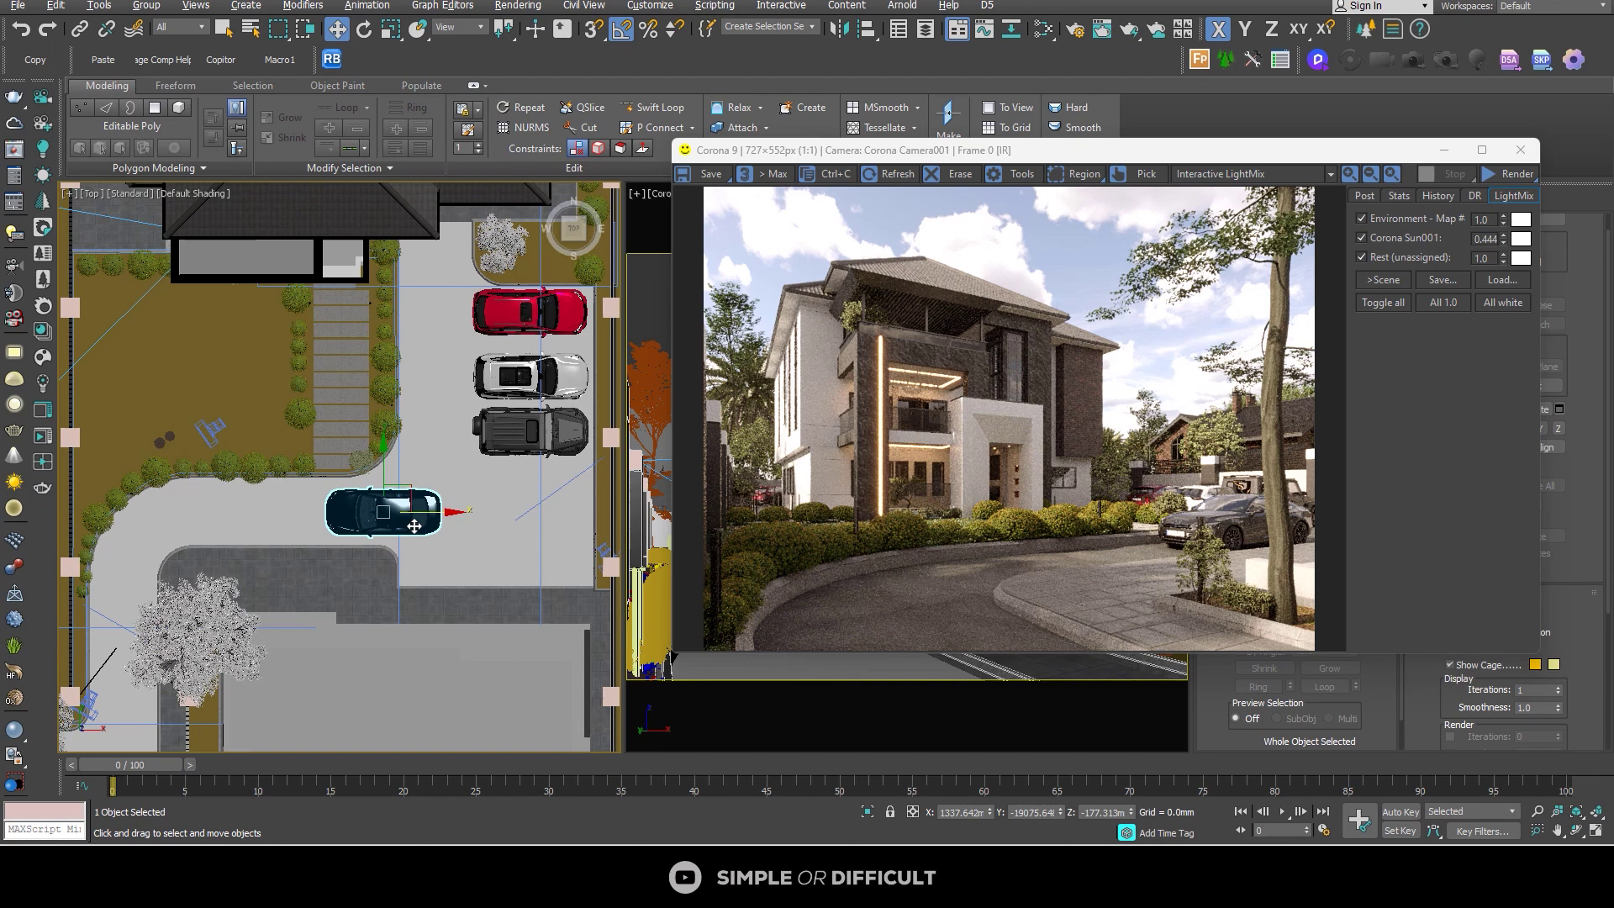
pyautogui.moveTo(117, 769)
pyautogui.mouseDown()
pyautogui.moveTo(252, 766)
pyautogui.moveTo(88, 767)
pyautogui.mouseUp()
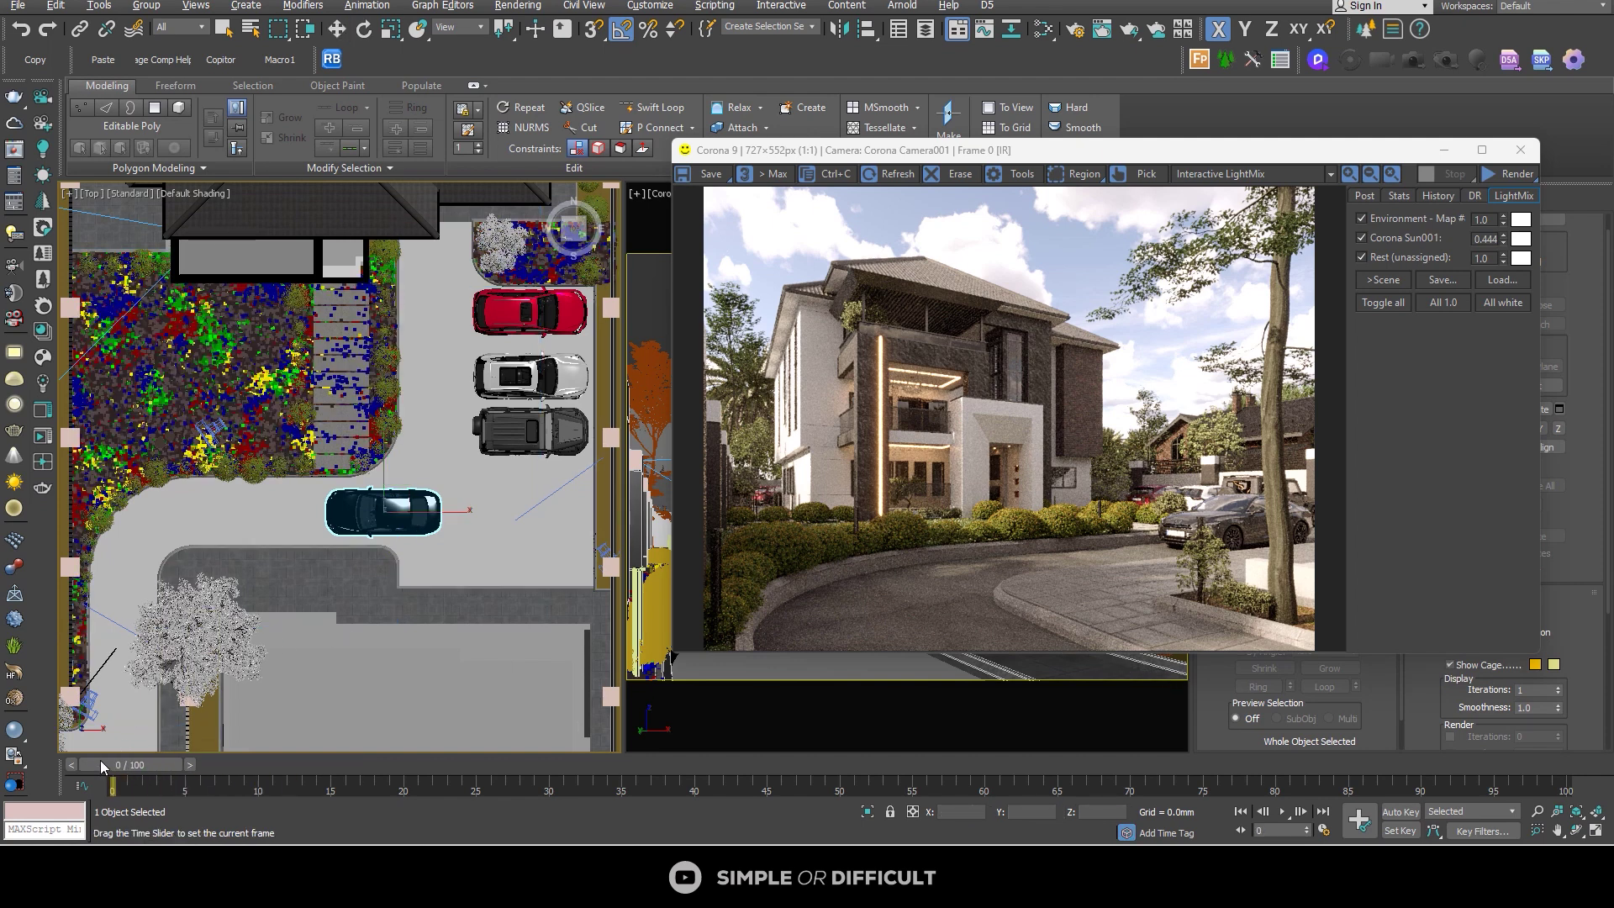
pyautogui.press('w')
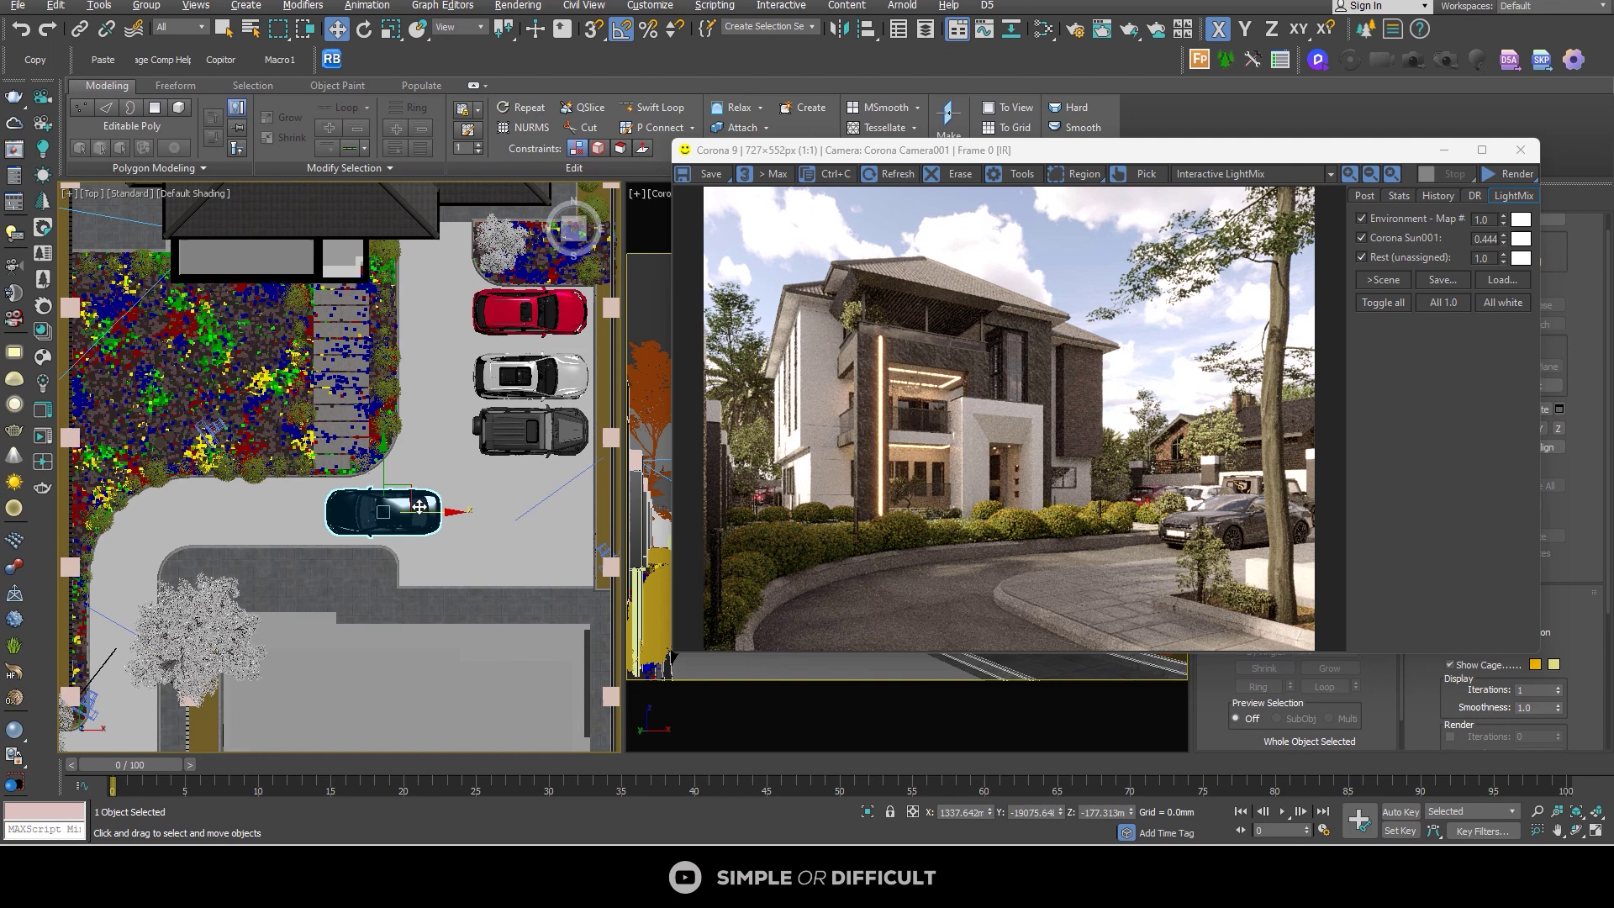
# - Turn on Set Key mode and record a key for the car's position at frame 0
pyautogui.click(1400, 814)
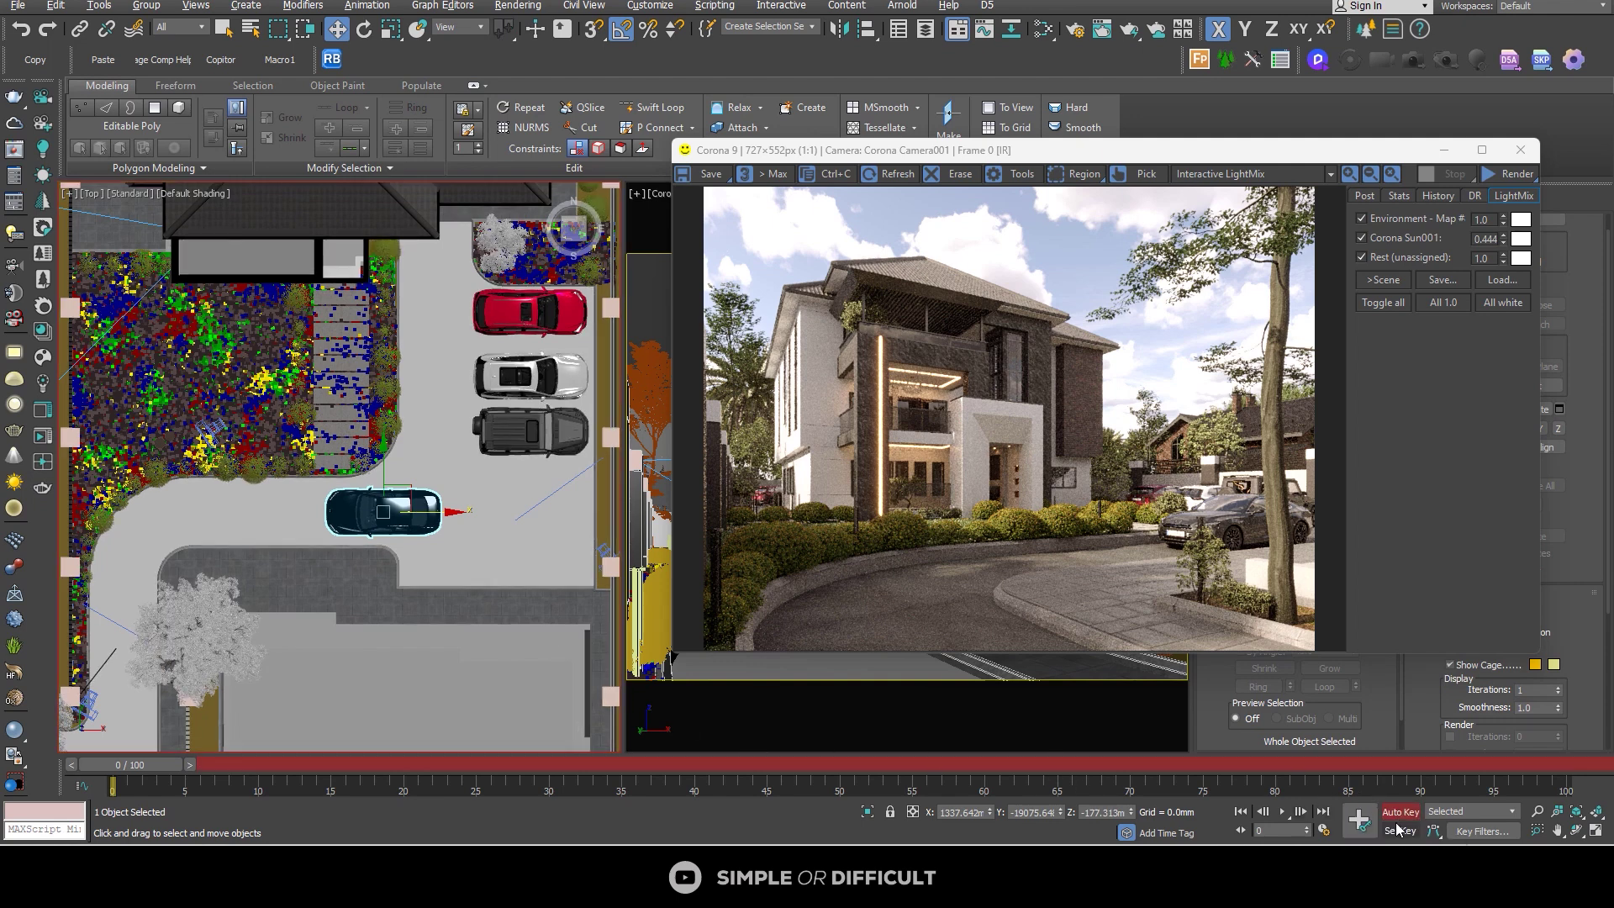
pyautogui.click(1399, 830)
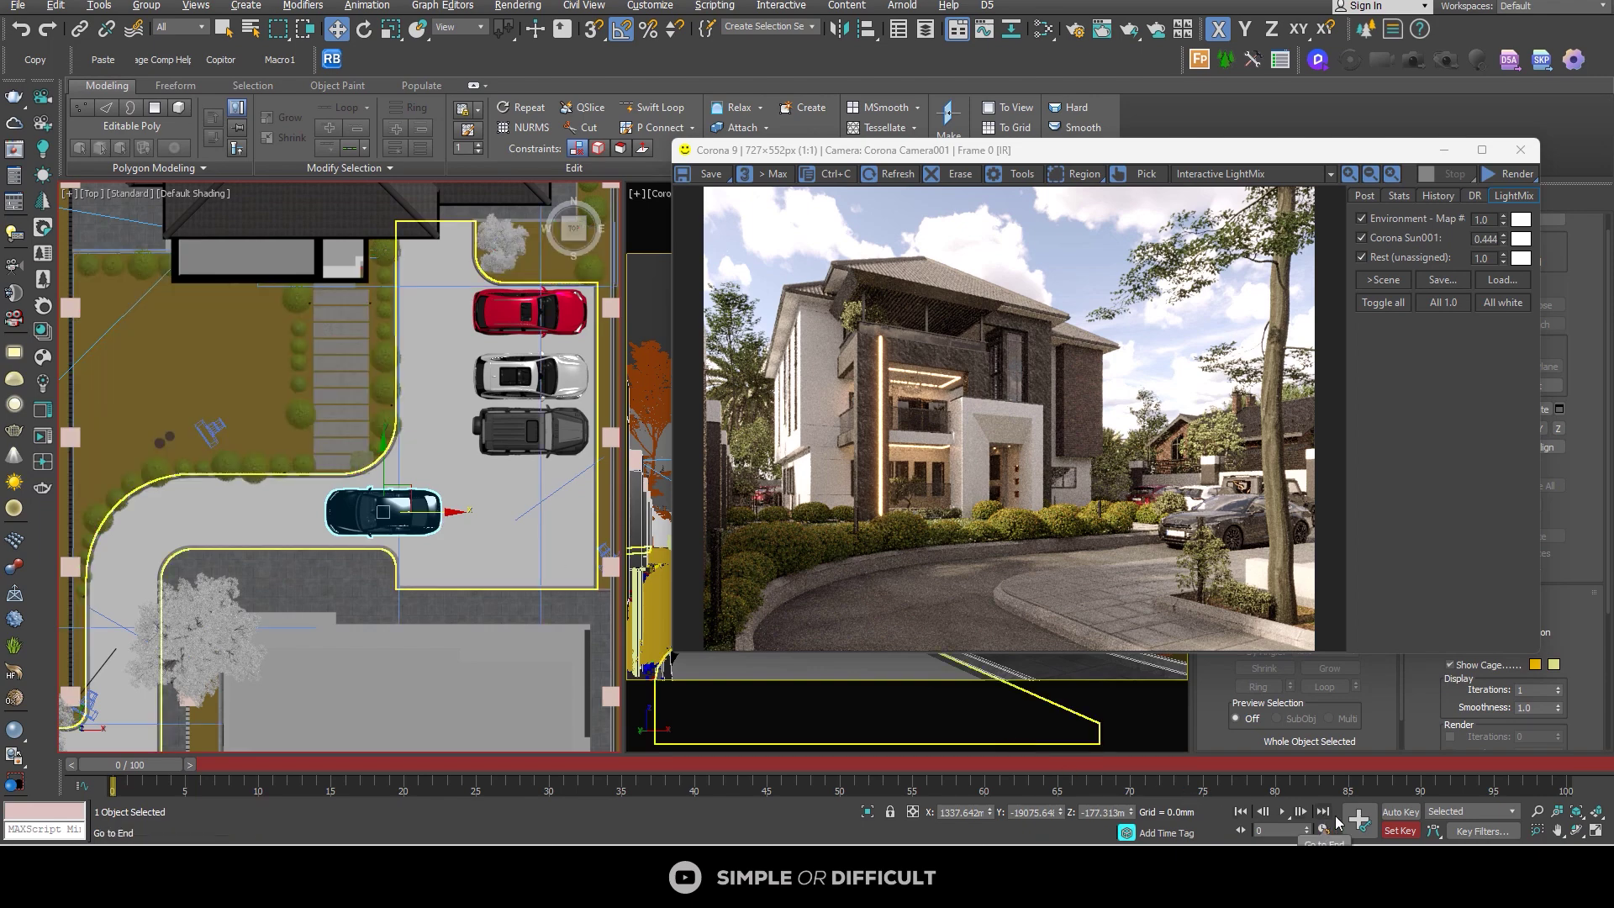
pyautogui.click(1358, 820)
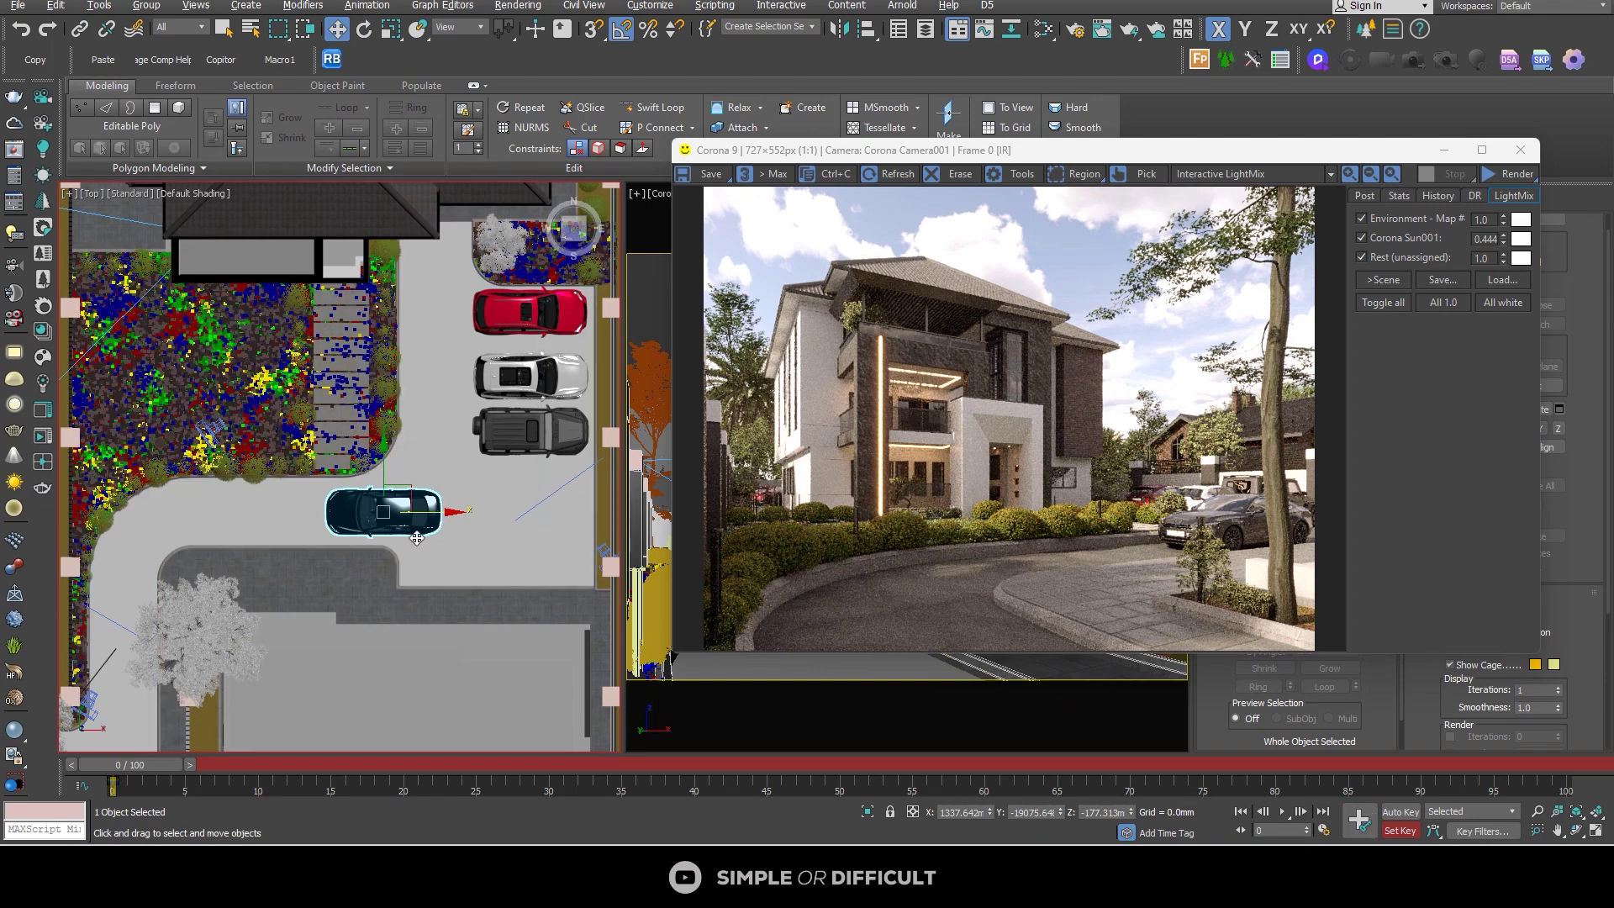
pyautogui.moveTo(431, 517); pyautogui.dragTo(288, 520)
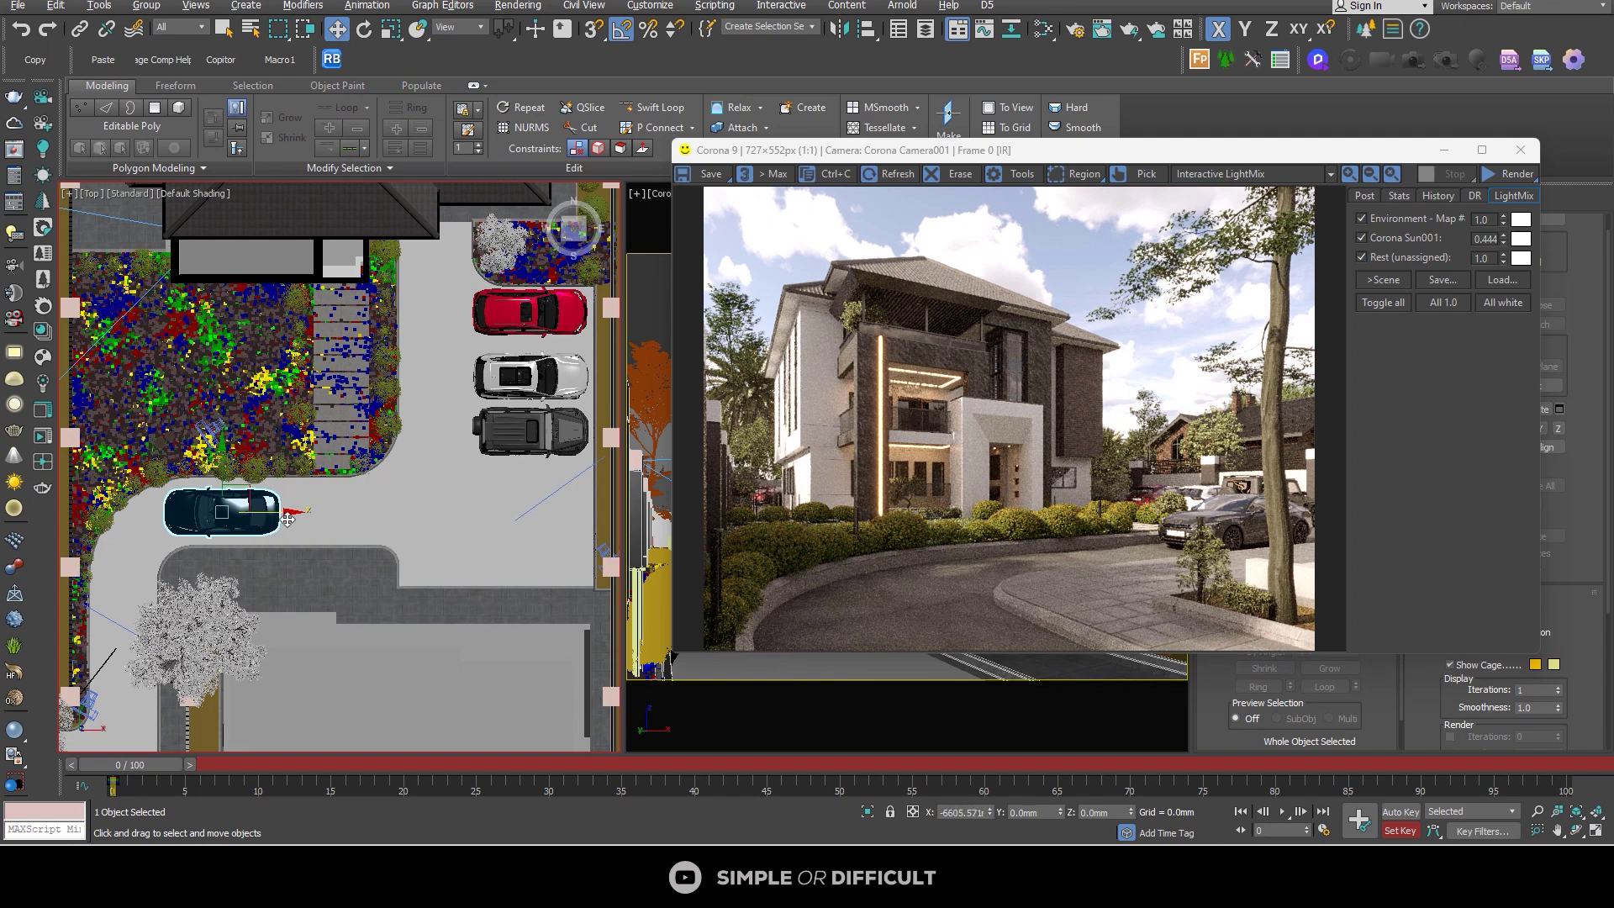
pyautogui.moveTo(168, 765); pyautogui.dragTo(284, 769)
pyautogui.press('w')
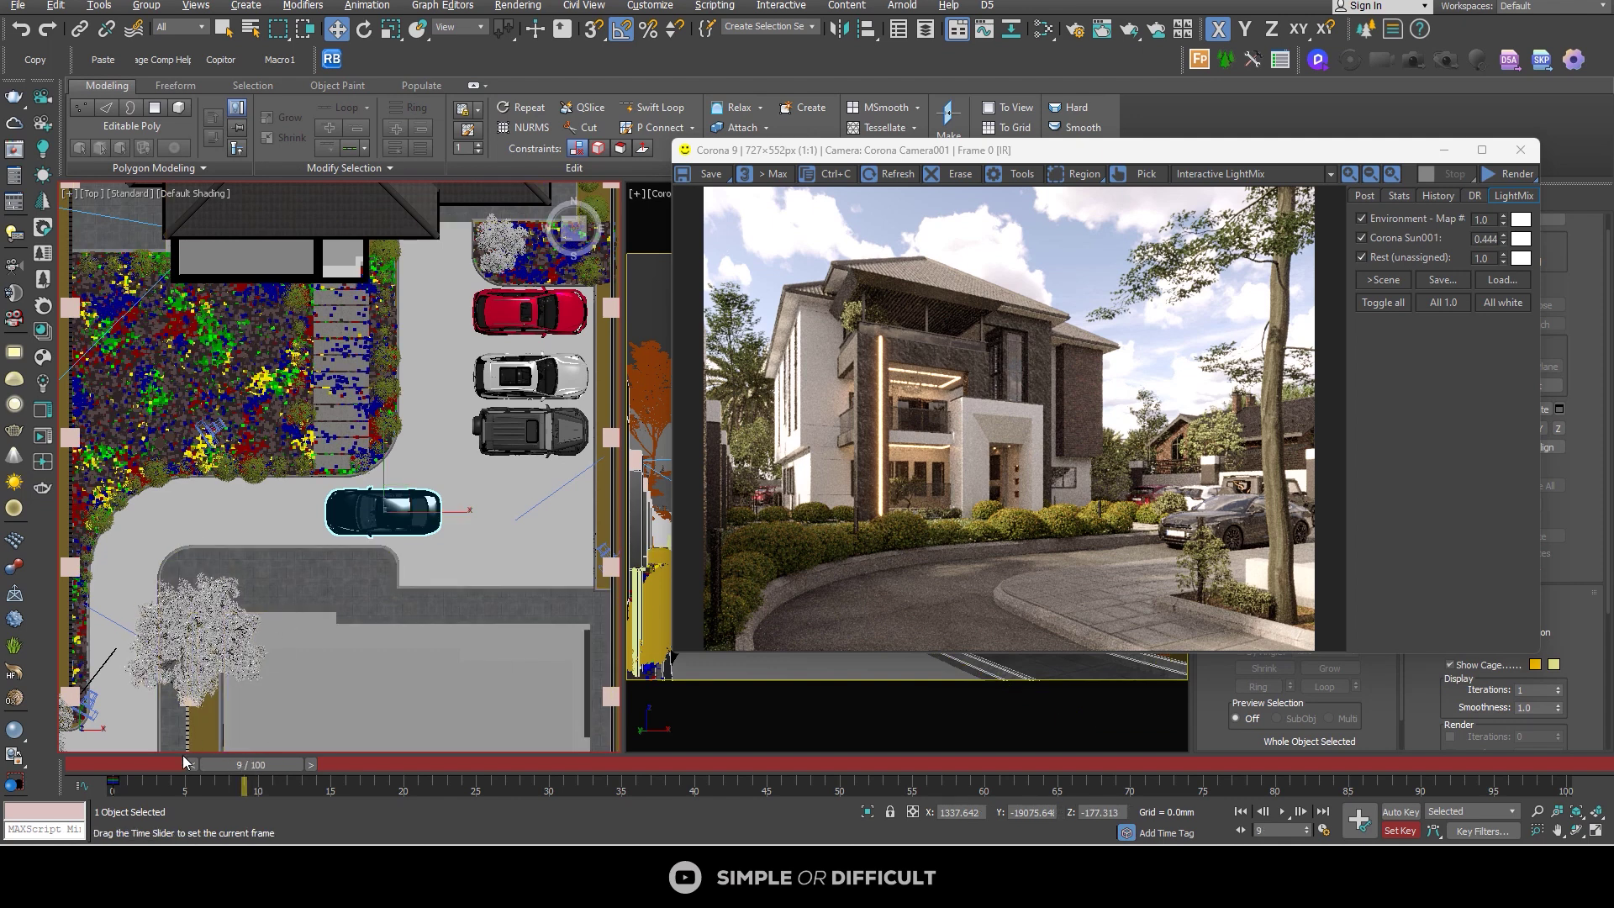
pyautogui.moveTo(268, 765); pyautogui.dragTo(100, 762)
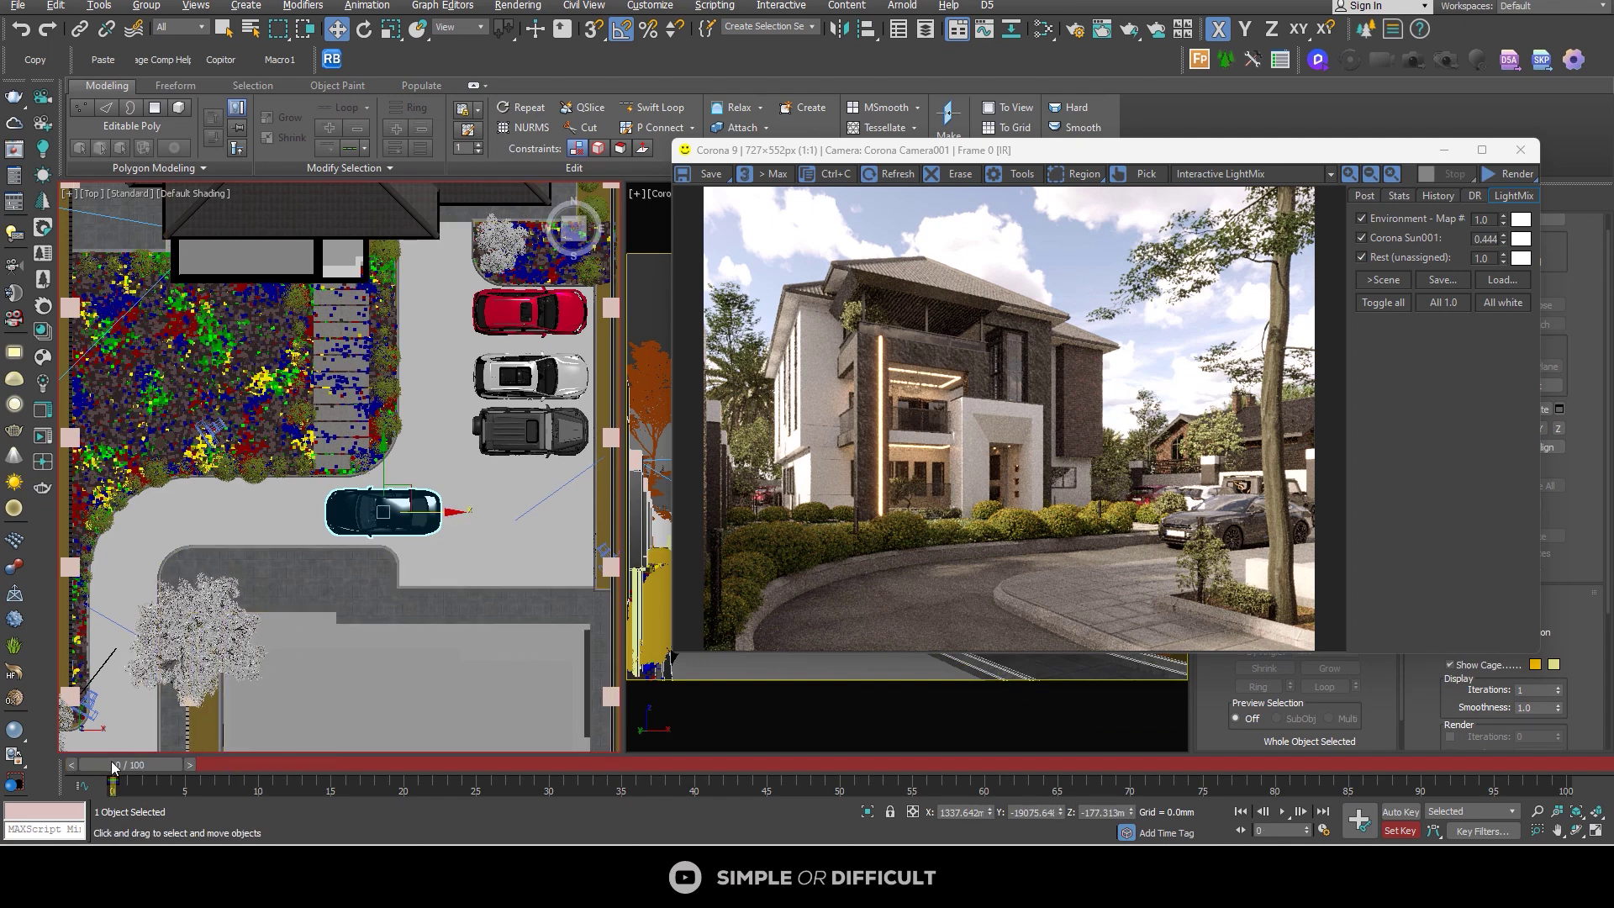
# - At about frame 10, drive the car left and key it, then turn Set Key off
pyautogui.moveTo(126, 771); pyautogui.dragTo(238, 767)
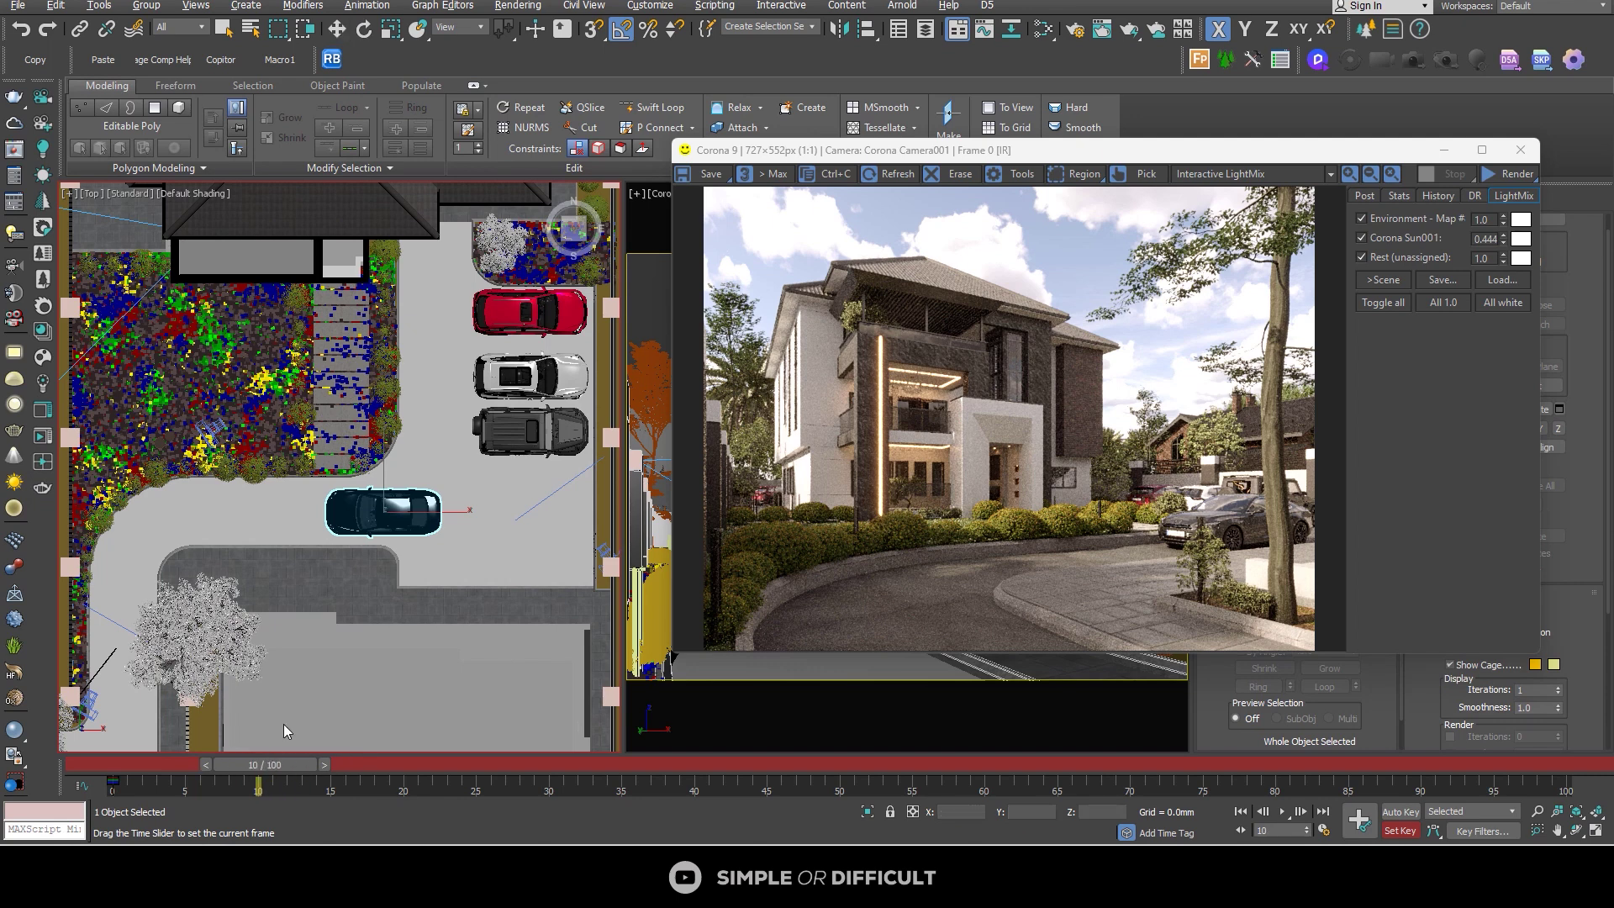
pyautogui.moveTo(403, 518); pyautogui.dragTo(240, 520)
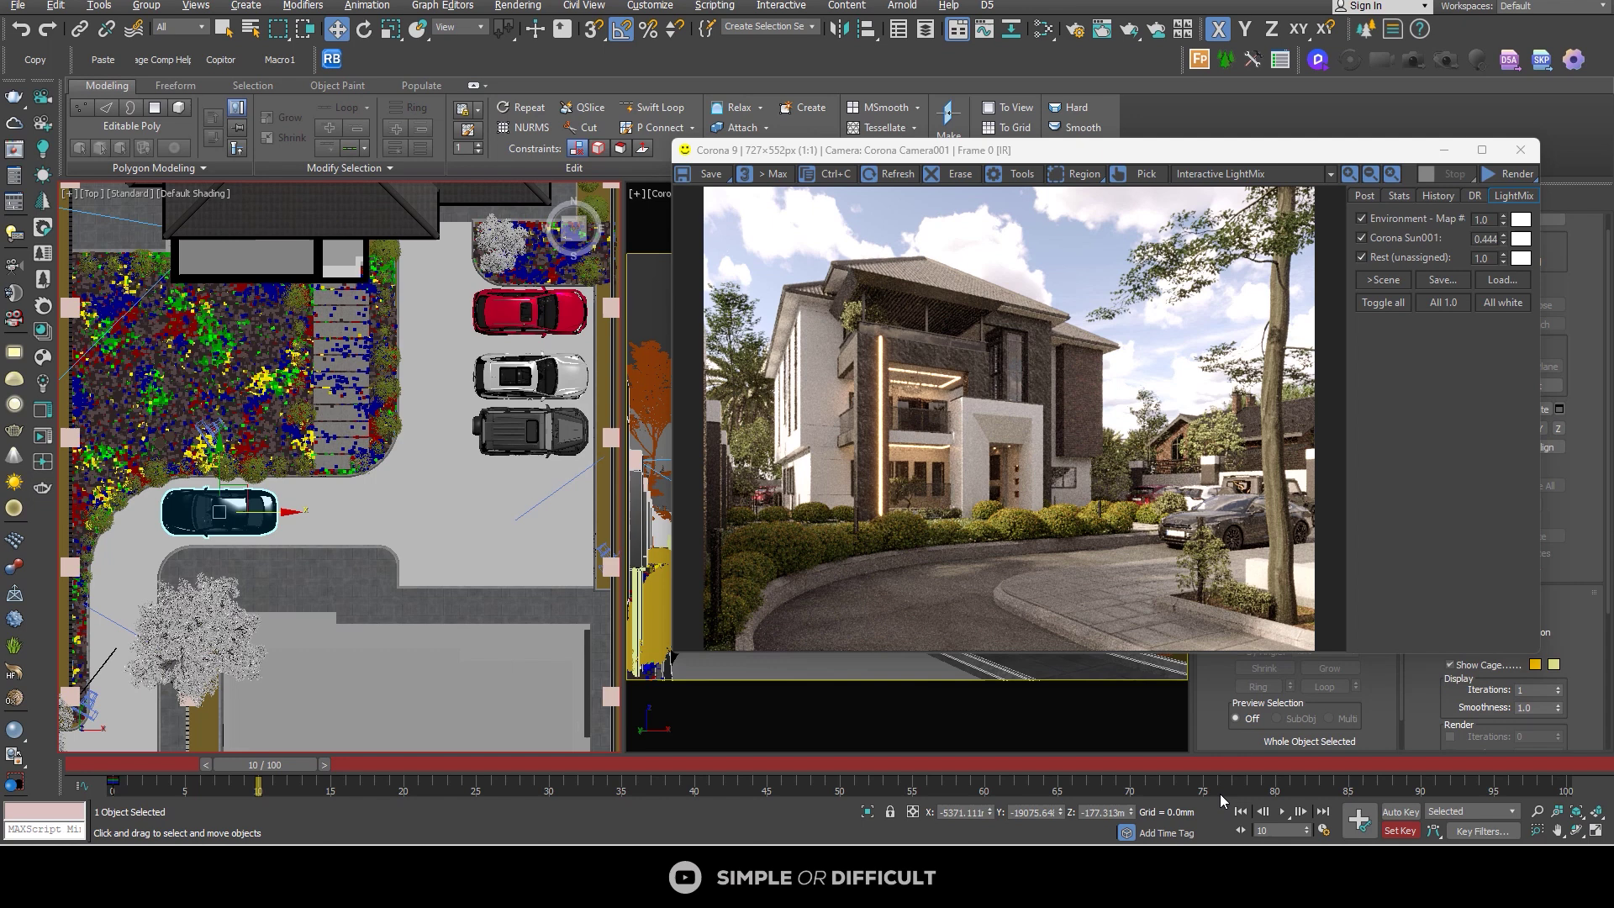
pyautogui.click(1358, 820)
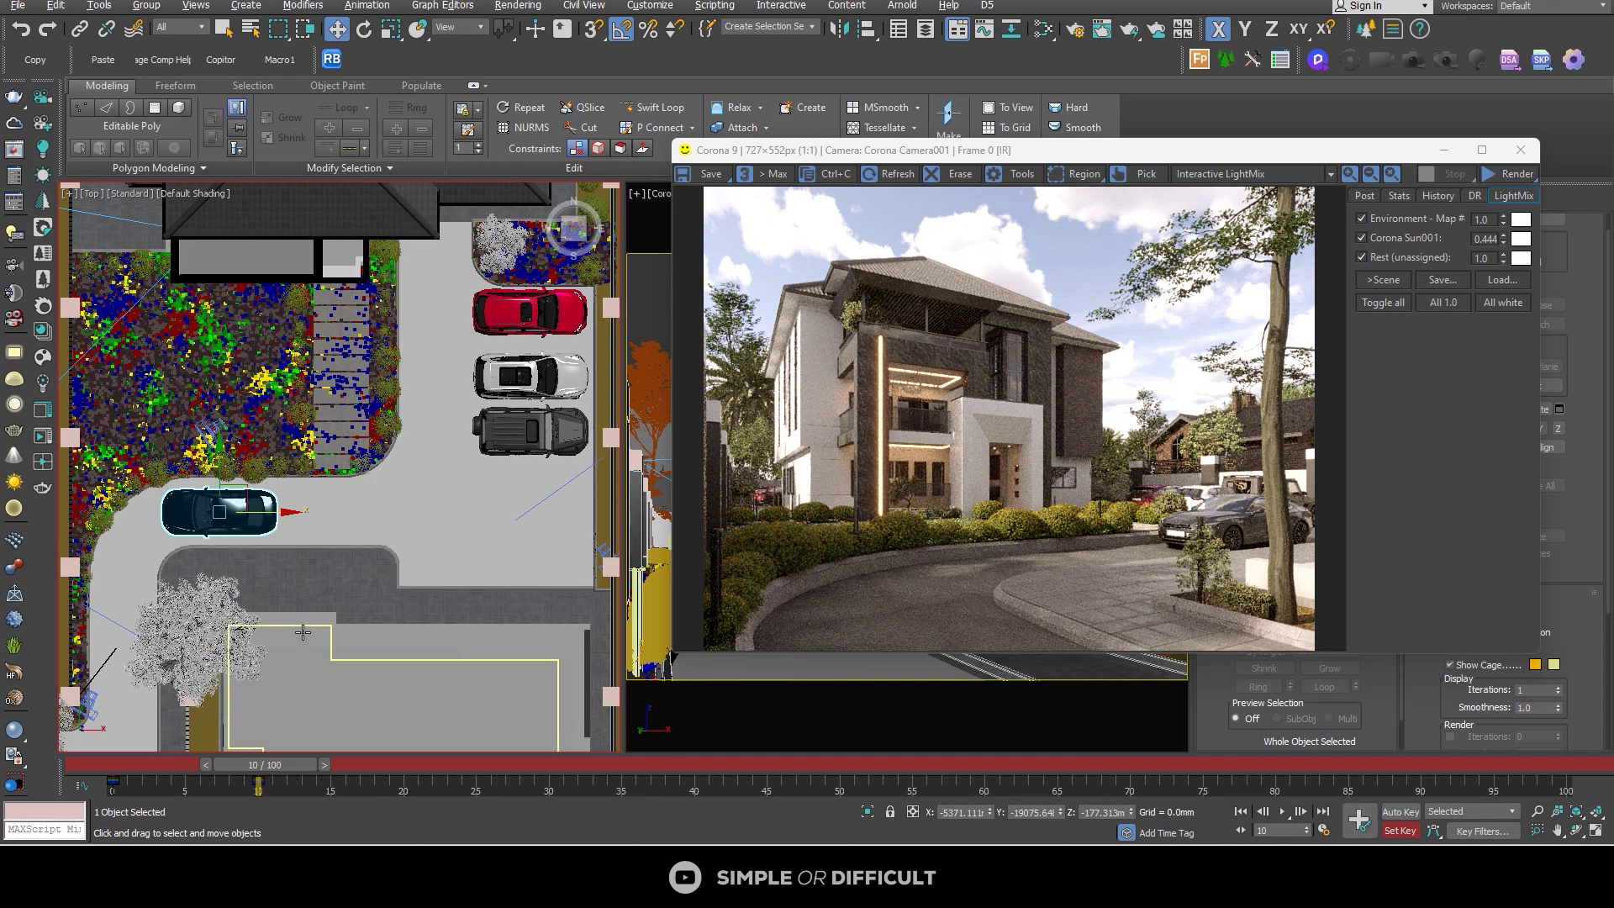
pyautogui.moveTo(258, 765); pyautogui.dragTo(108, 765)
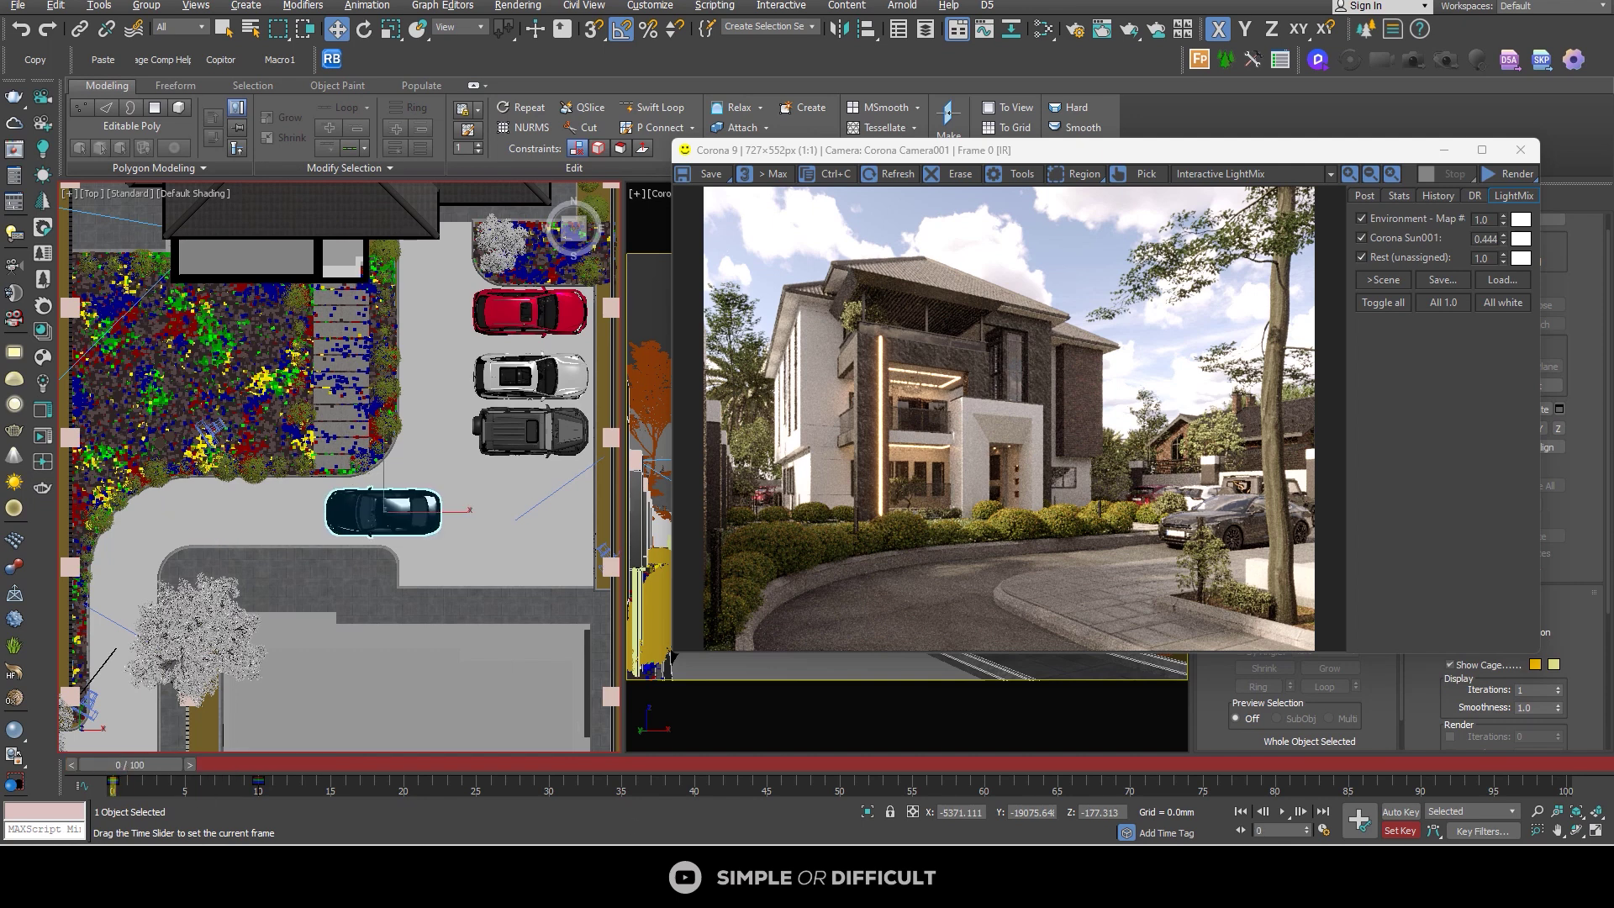
pyautogui.click(1399, 830)
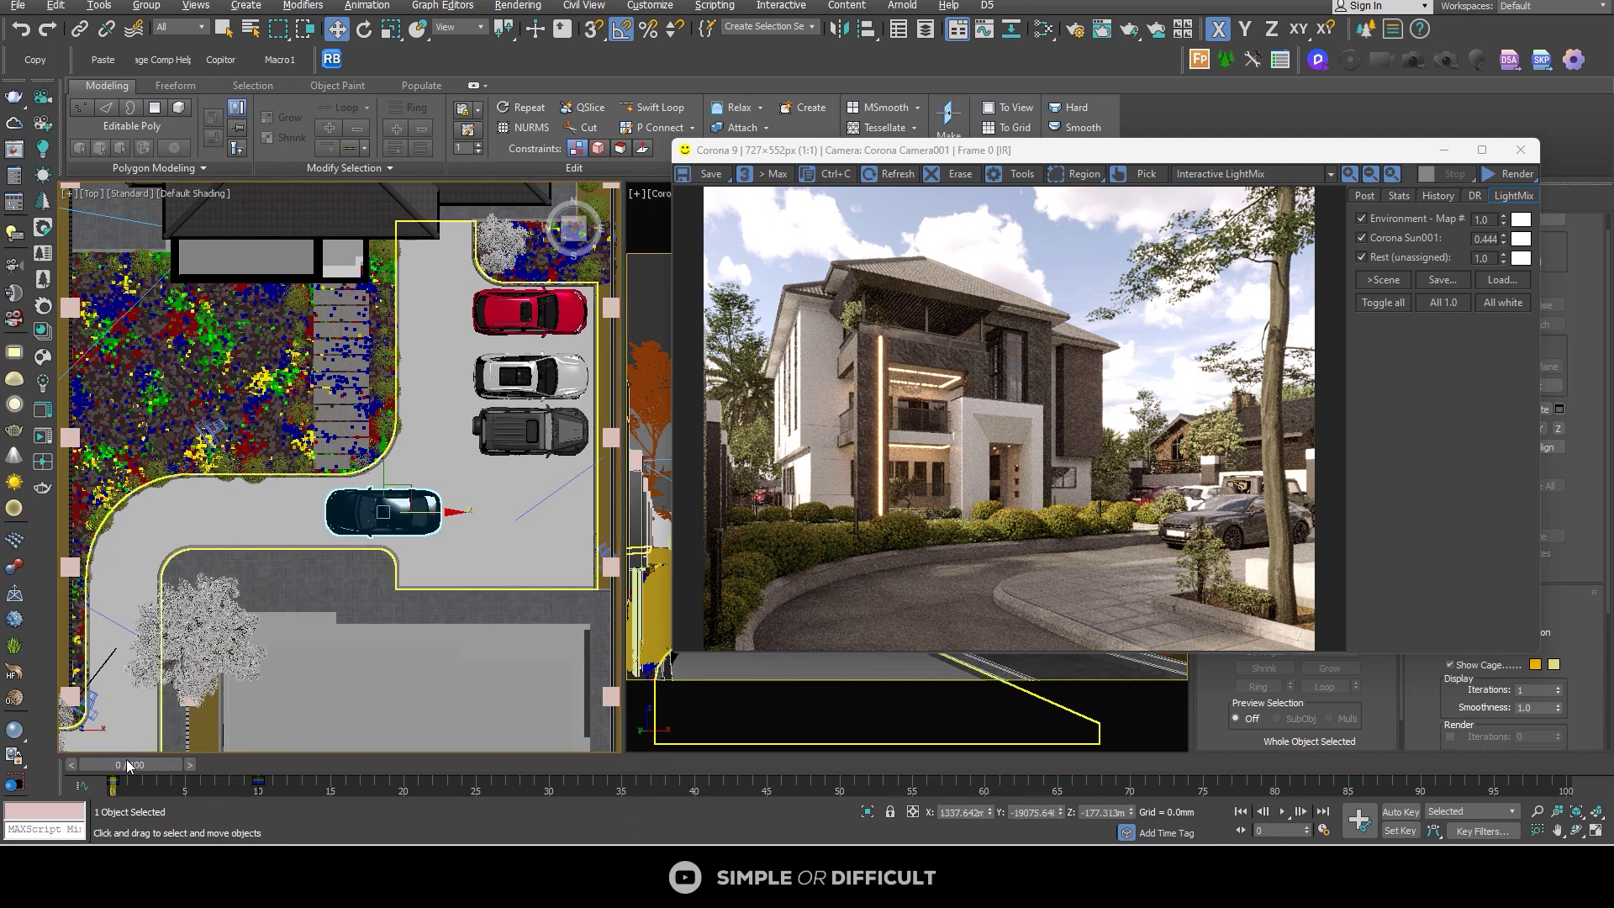
pyautogui.moveTo(133, 764)
pyautogui.mouseDown()
pyautogui.moveTo(277, 765)
pyautogui.moveTo(118, 766)
pyautogui.mouseUp()
# - Select Camera001 from the camera viewport menu and enable its Geometry motion blur
pyautogui.press('w')
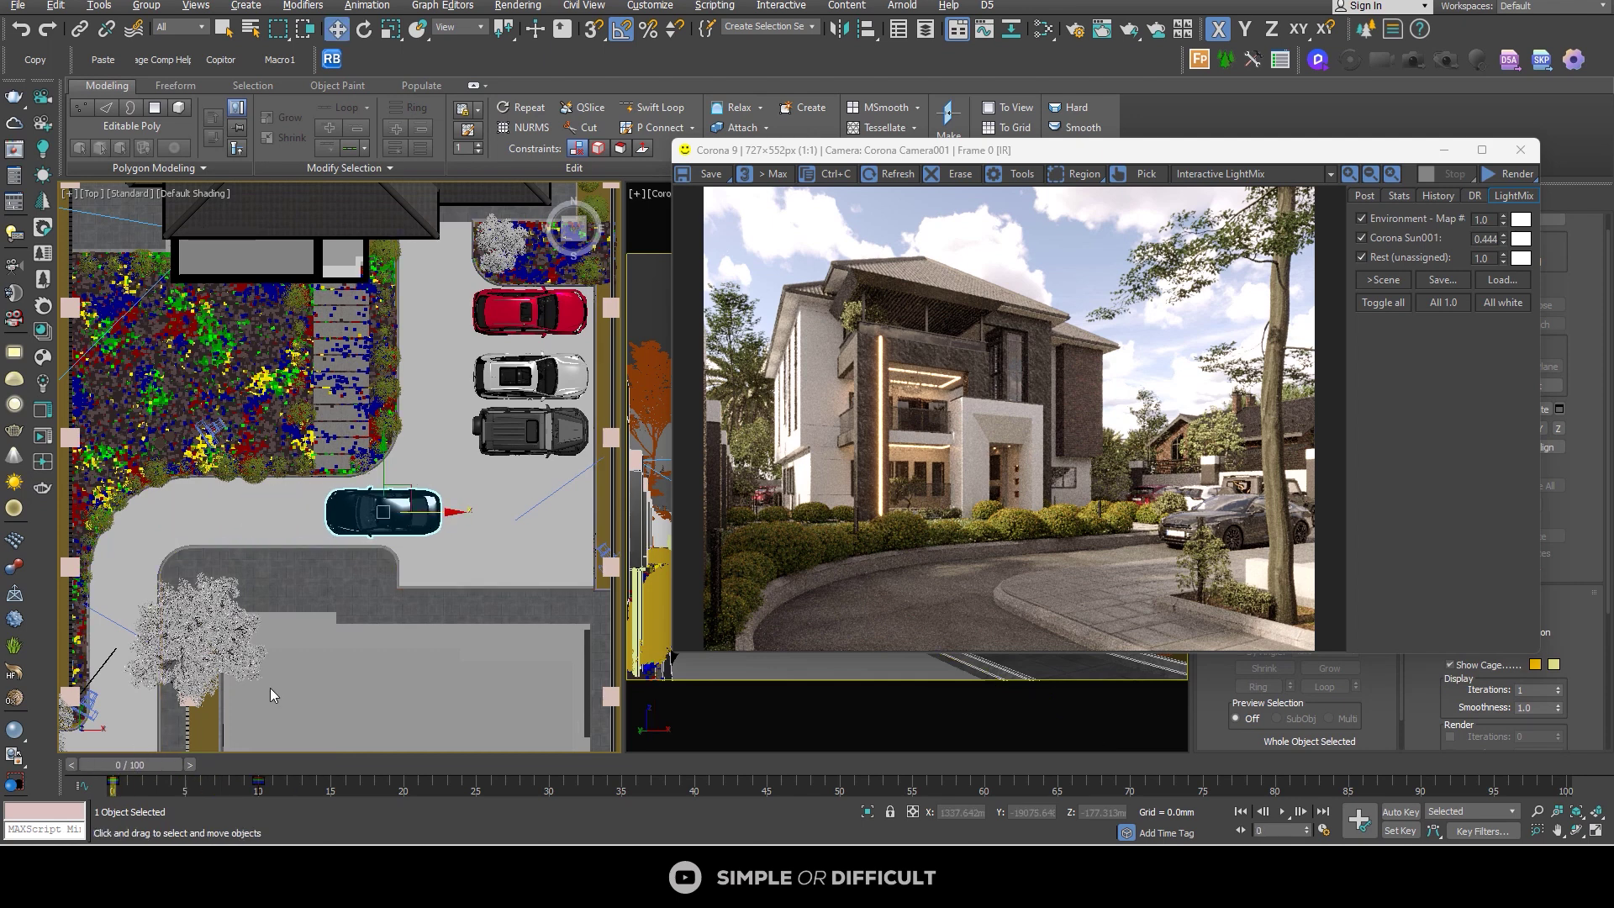
pyautogui.moveTo(1171, 168); pyautogui.dragTo(759, 220)
pyautogui.moveTo(942, 203); pyautogui.dragTo(709, 228)
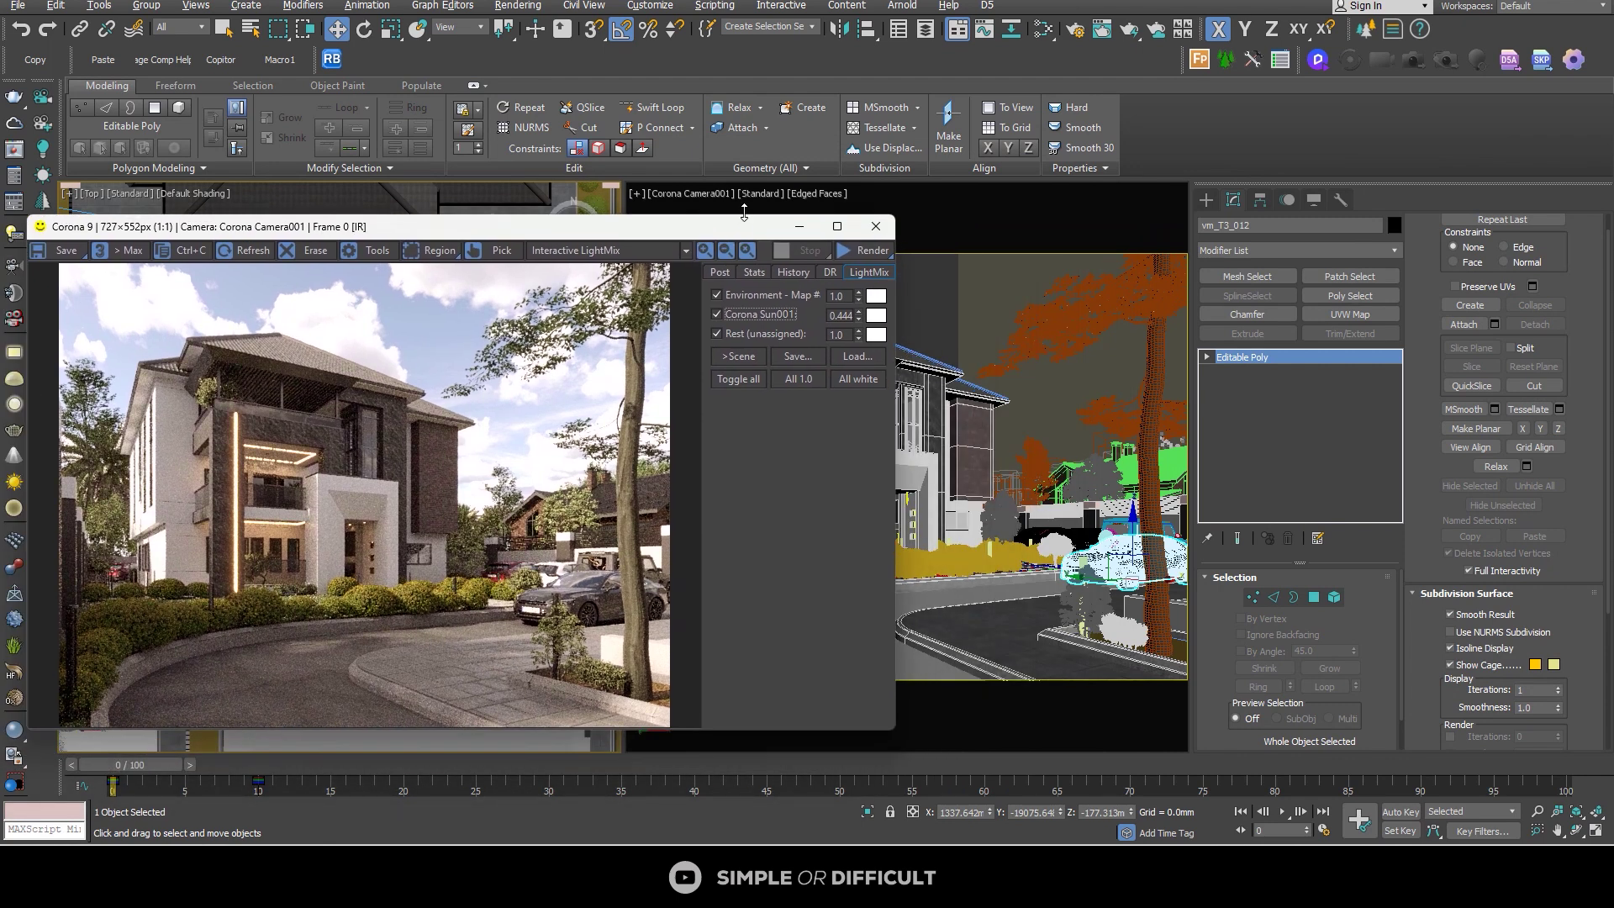
pyautogui.click(699, 193)
pyautogui.click(760, 516)
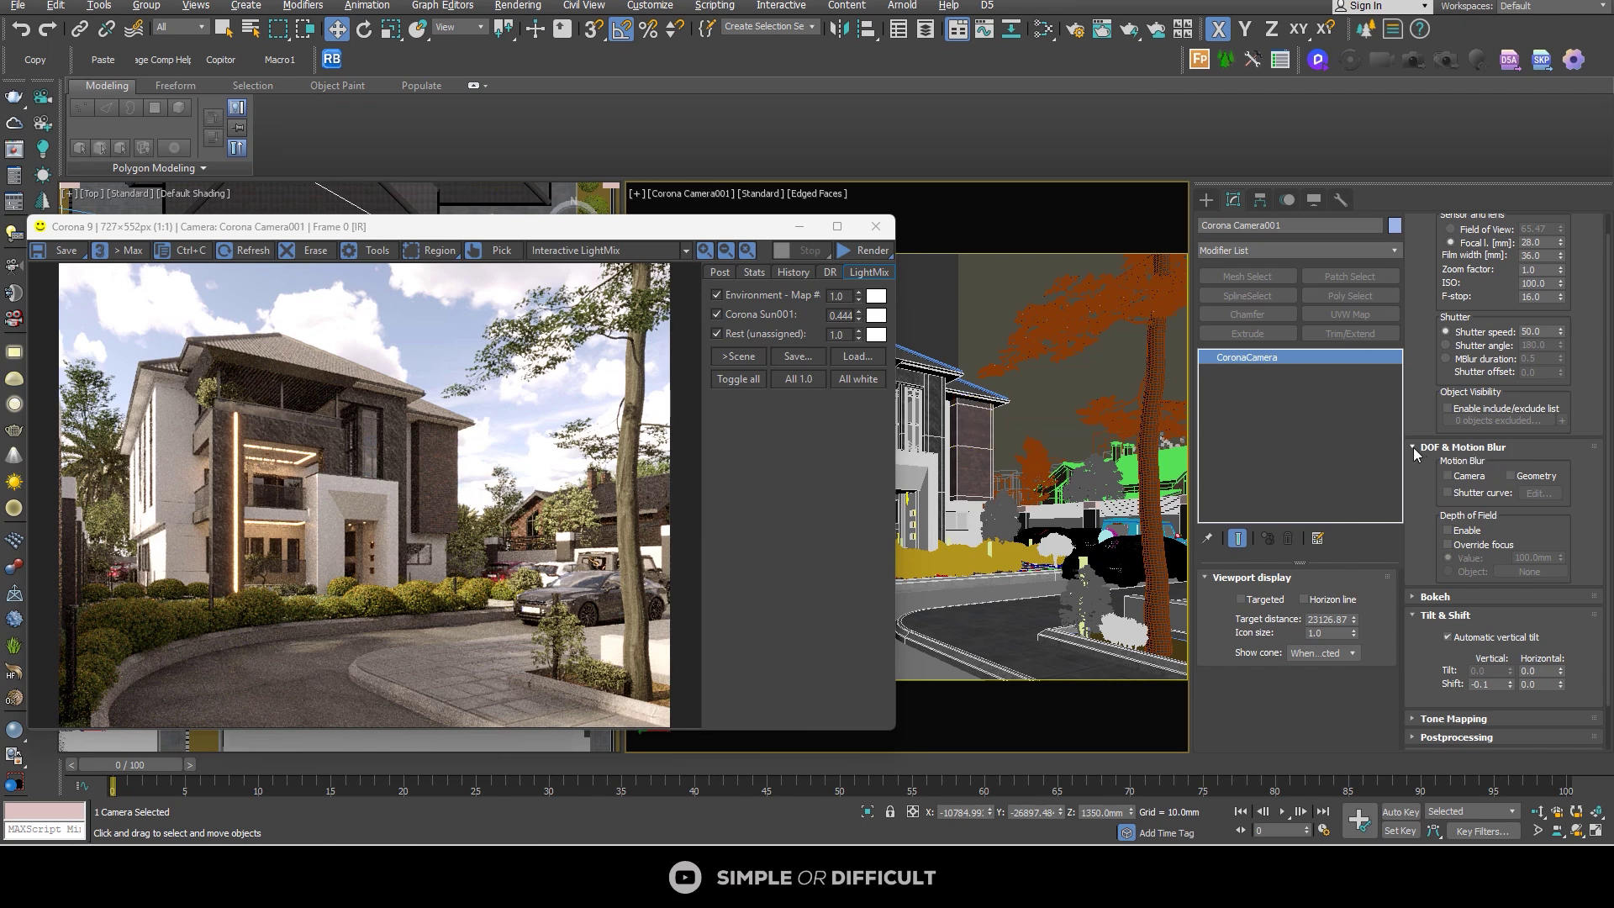
pyautogui.click(1520, 475)
pyautogui.moveTo(639, 231); pyautogui.dragTo(1041, 185)
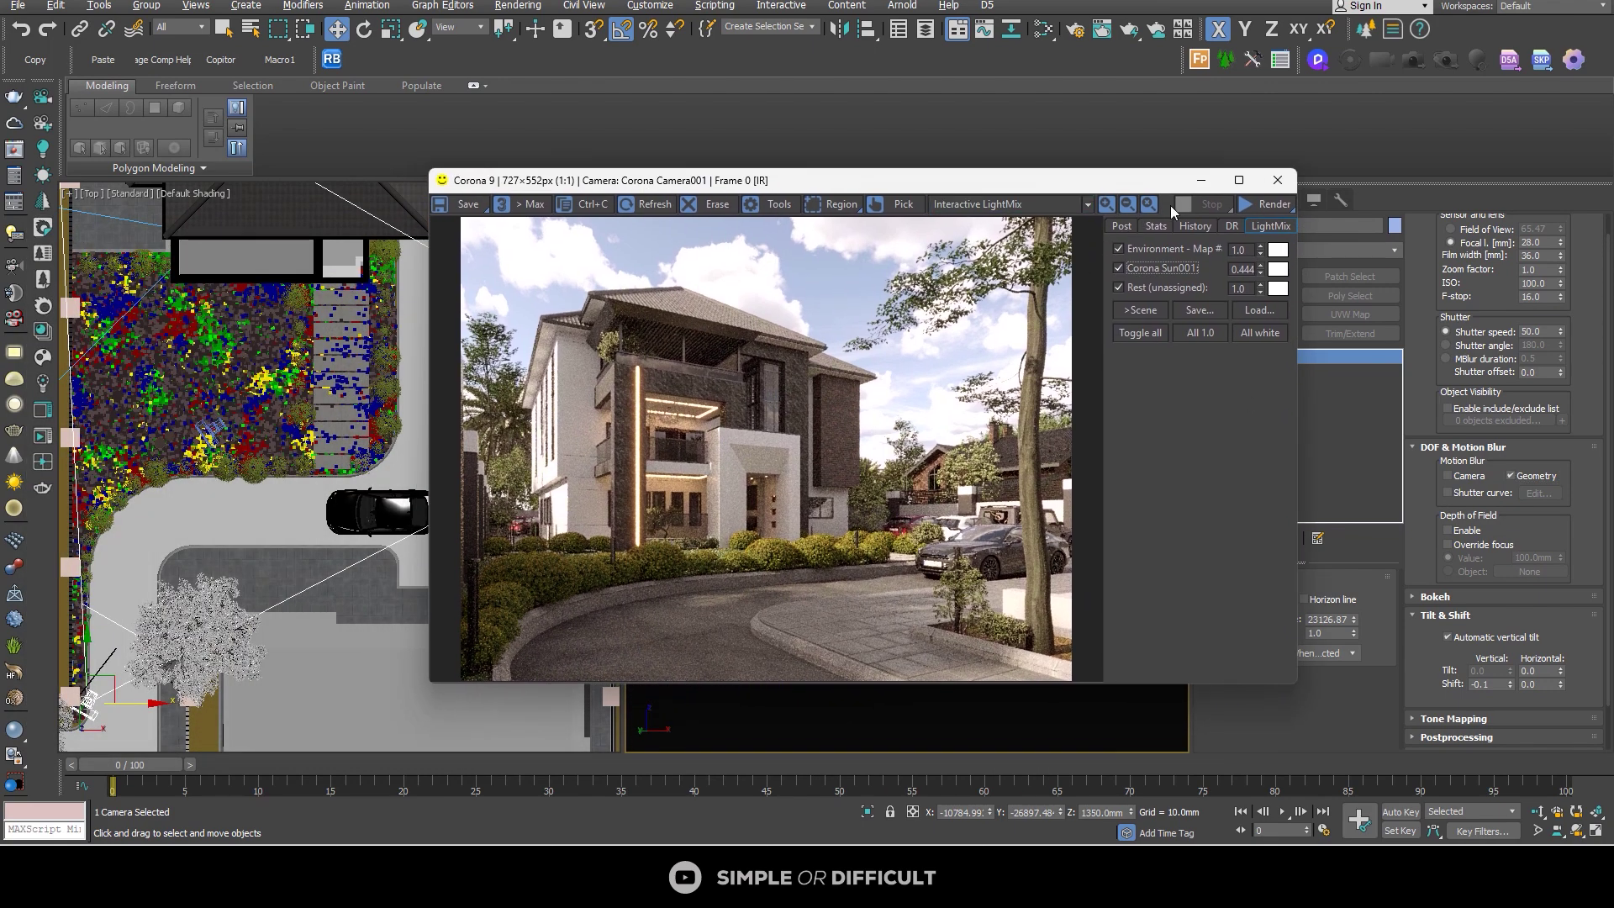
# - Run a maximized Corona interactive render of Camera001 at frame 0, then restore the VFB
pyautogui.click(1239, 180)
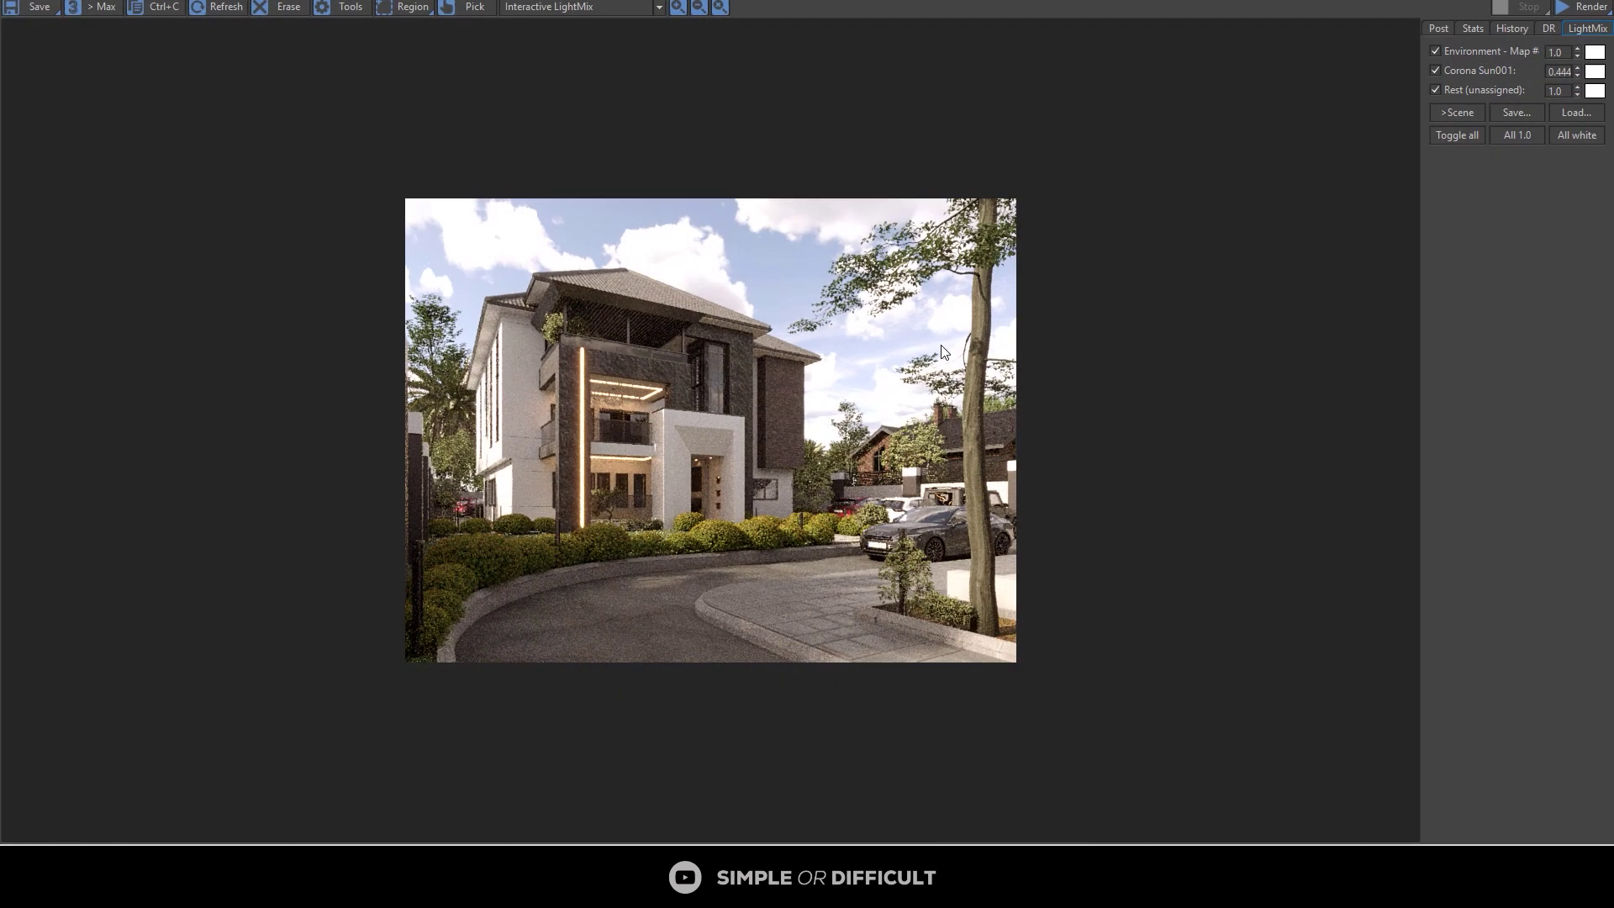
pyautogui.click(1569, 13)
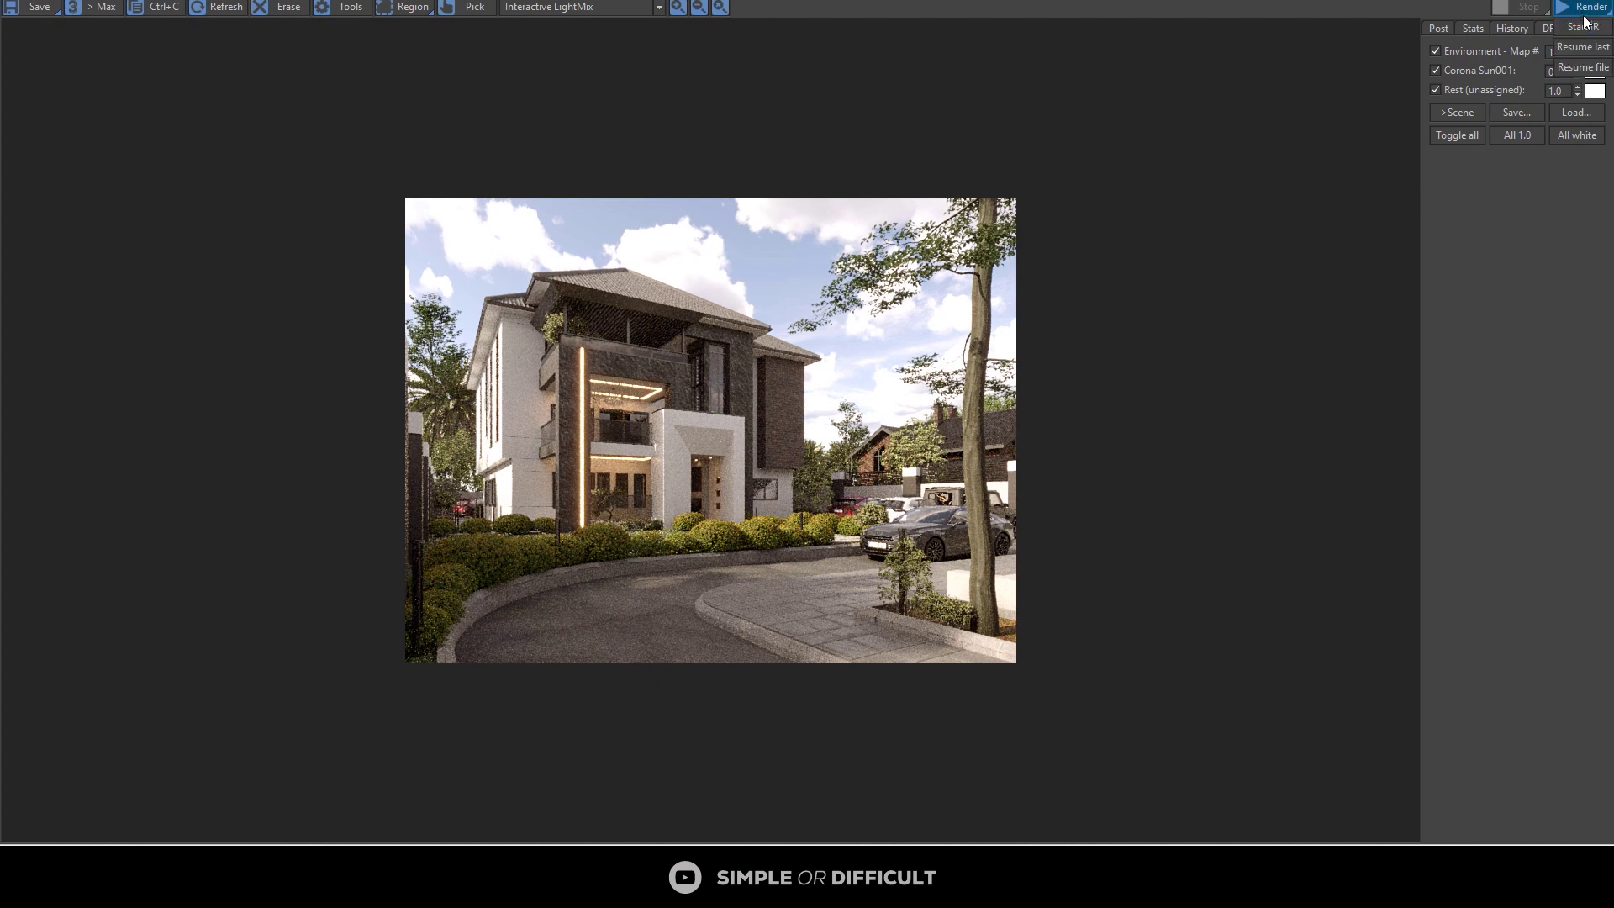
pyautogui.click(1005, 249)
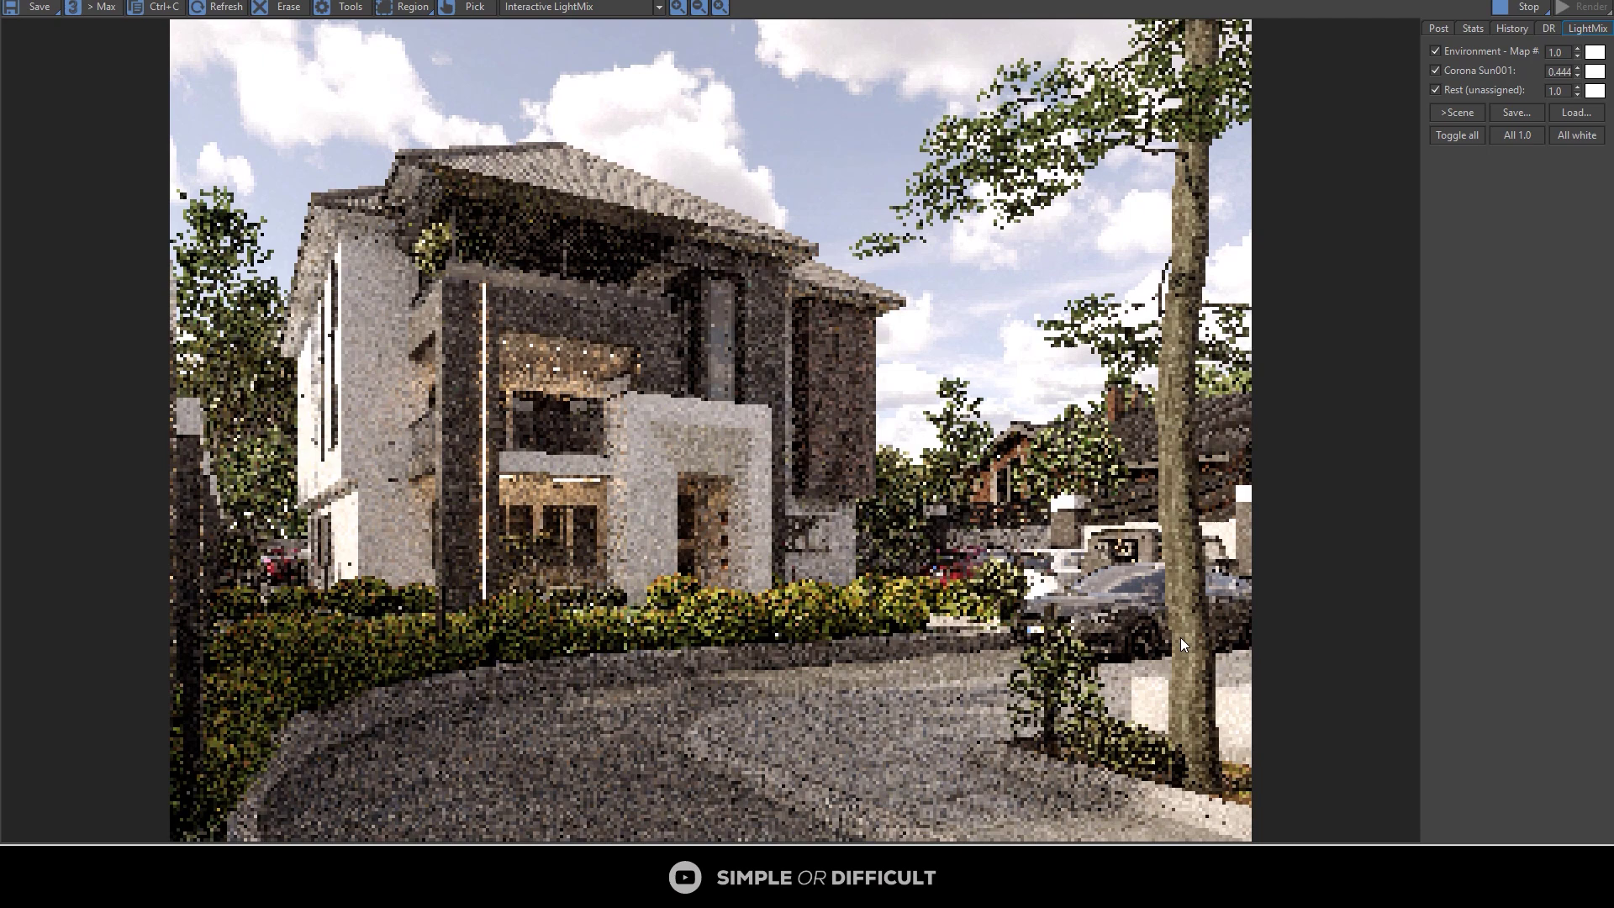
pyautogui.scroll(3, 1180, 637)
pyautogui.scroll(-2, 1072, 626)
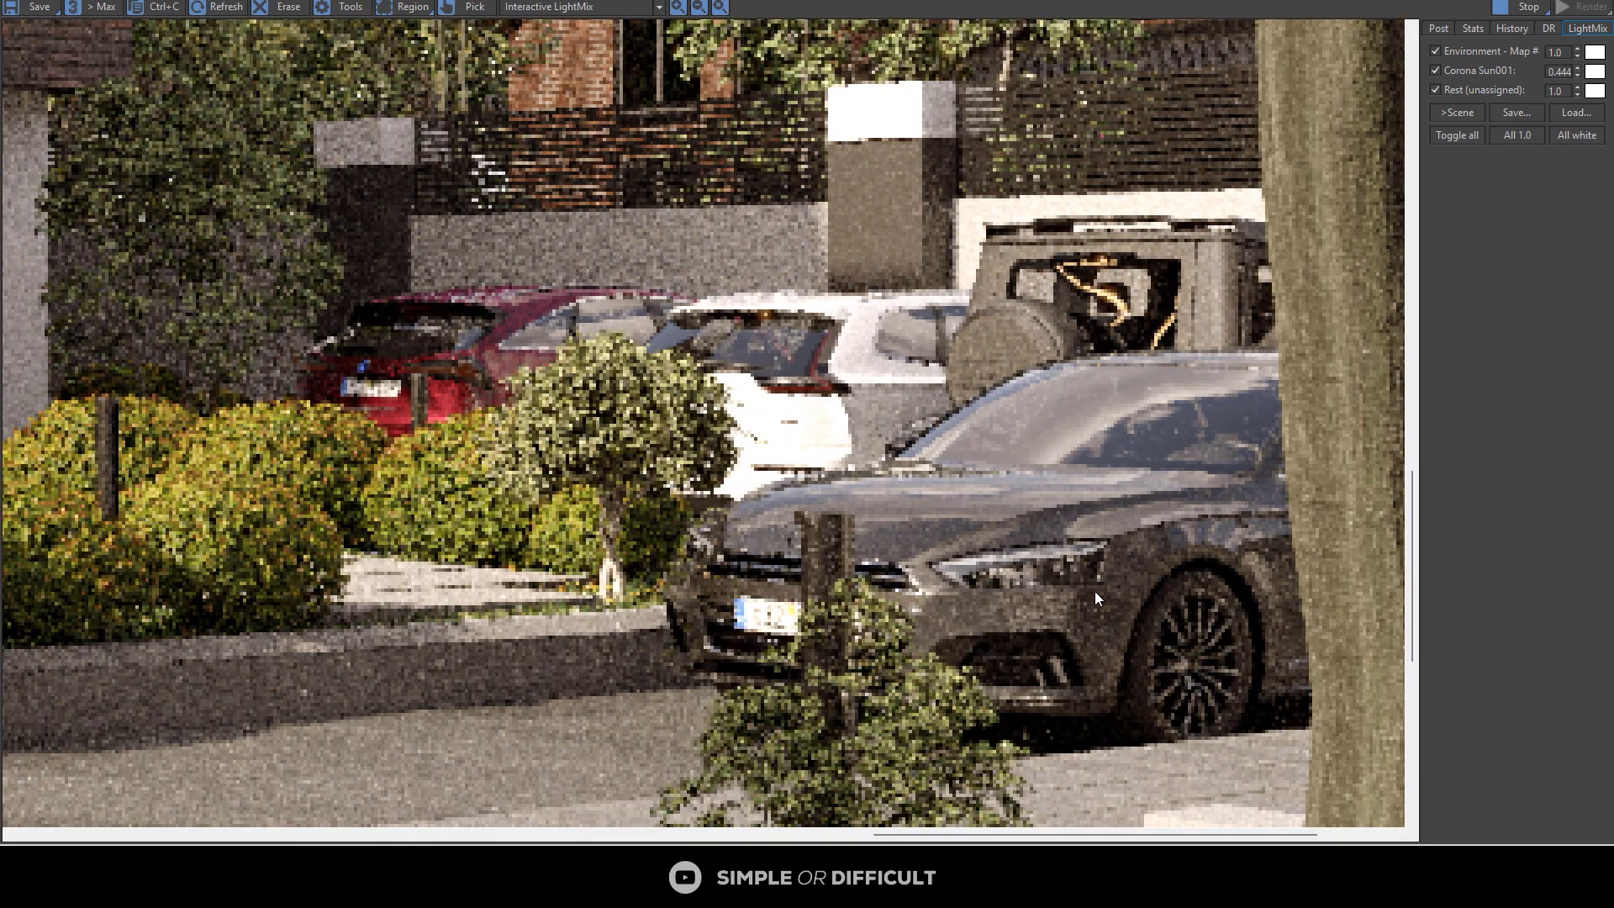
pyautogui.scroll(-3, 1101, 580)
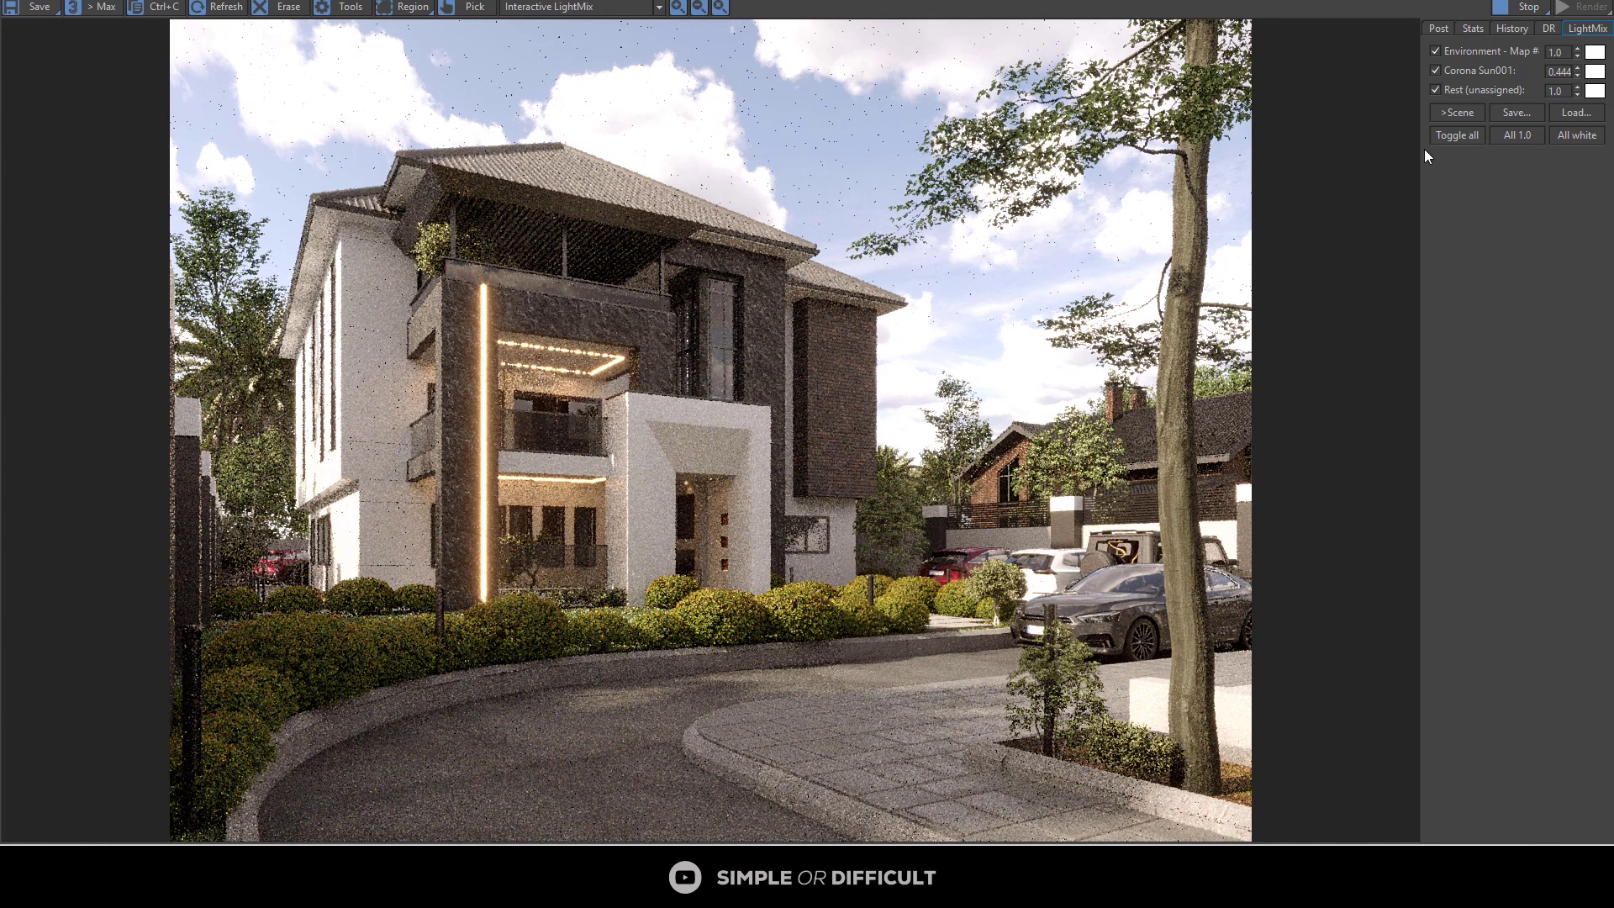
pyautogui.moveTo(1496, 6); pyautogui.dragTo(1439, 119)
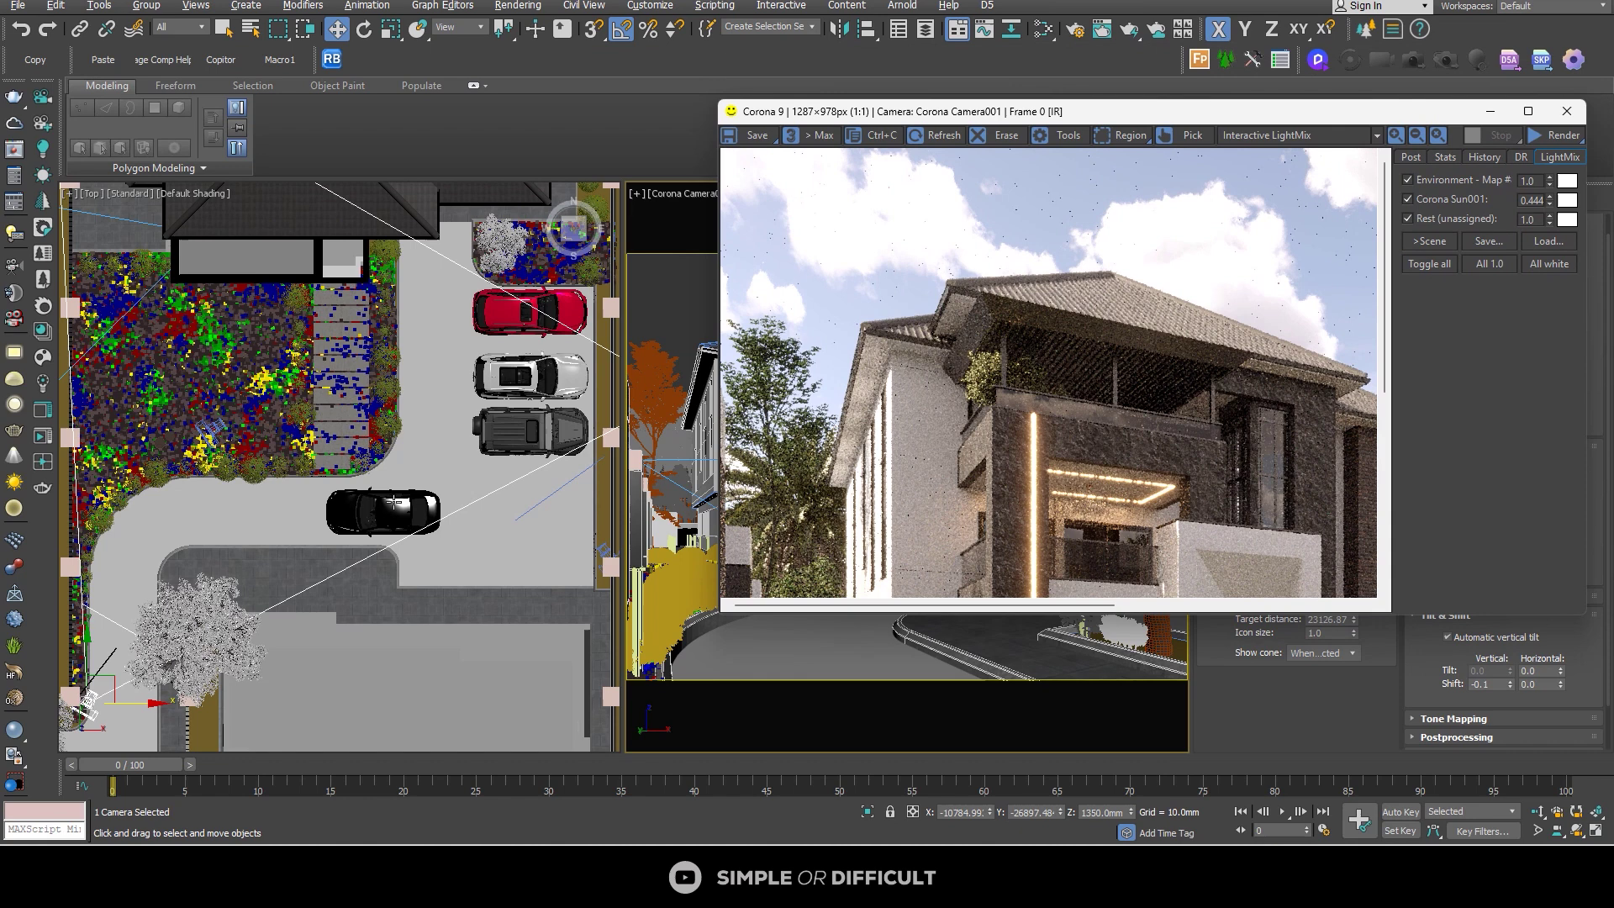
# - Select the dark car, go to frame 2 on the track bar, and maximize the Corona VFB
pyautogui.click(368, 522)
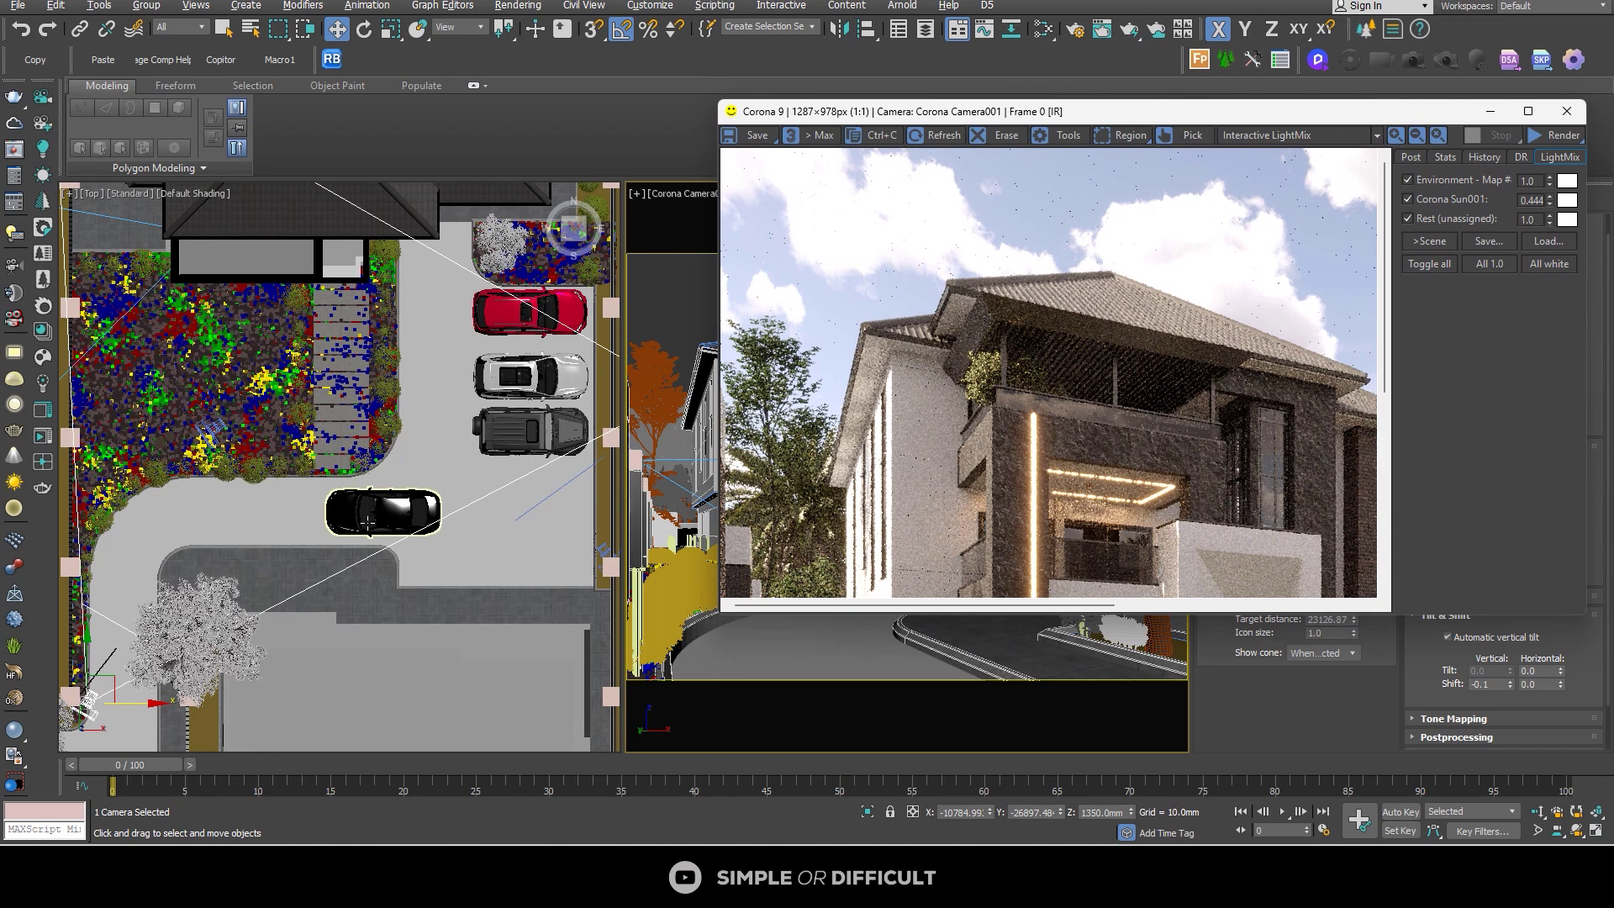
pyautogui.rightClick(143, 779)
pyautogui.click(198, 759)
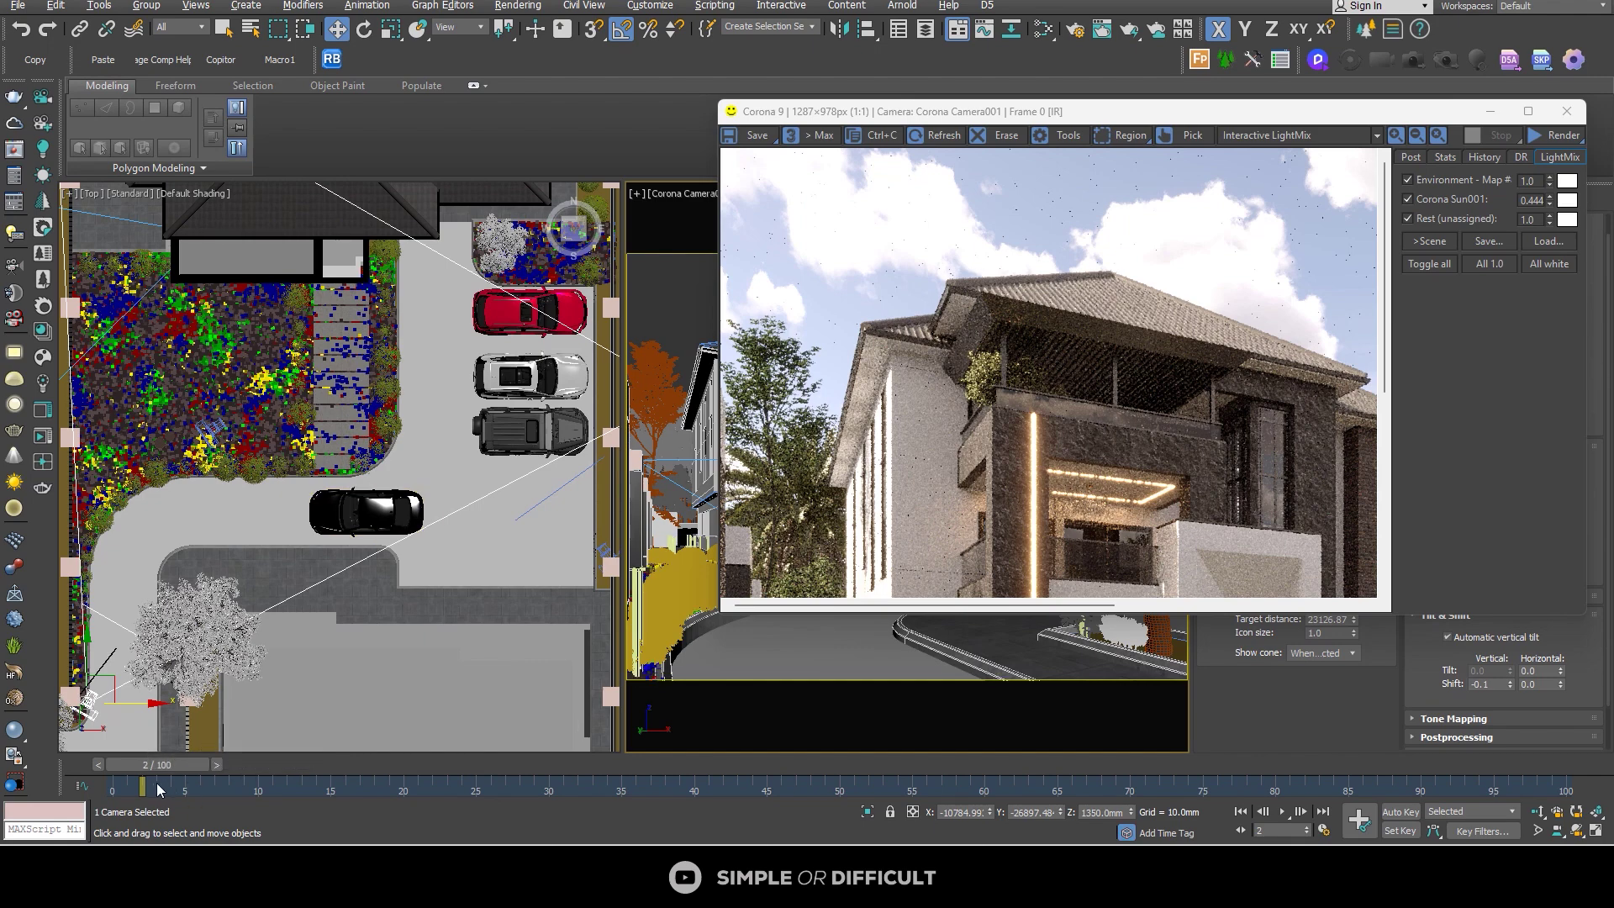
pyautogui.click(1529, 112)
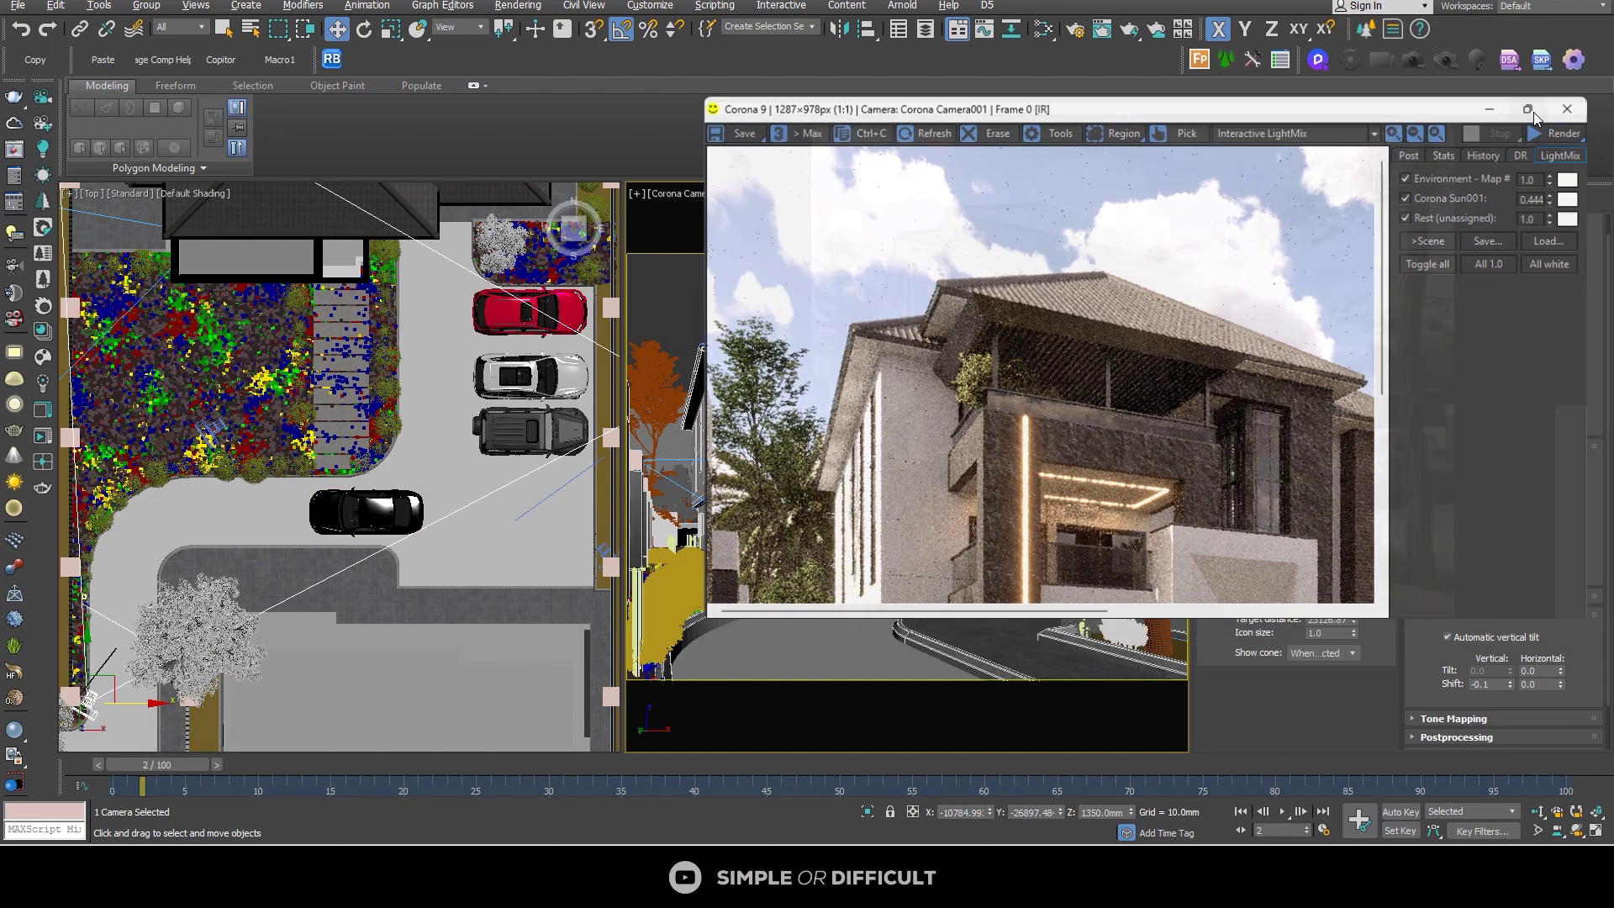
# - Restart the interactive render at frame 2 and zoom in on the blurred car
pyautogui.click(1571, 9)
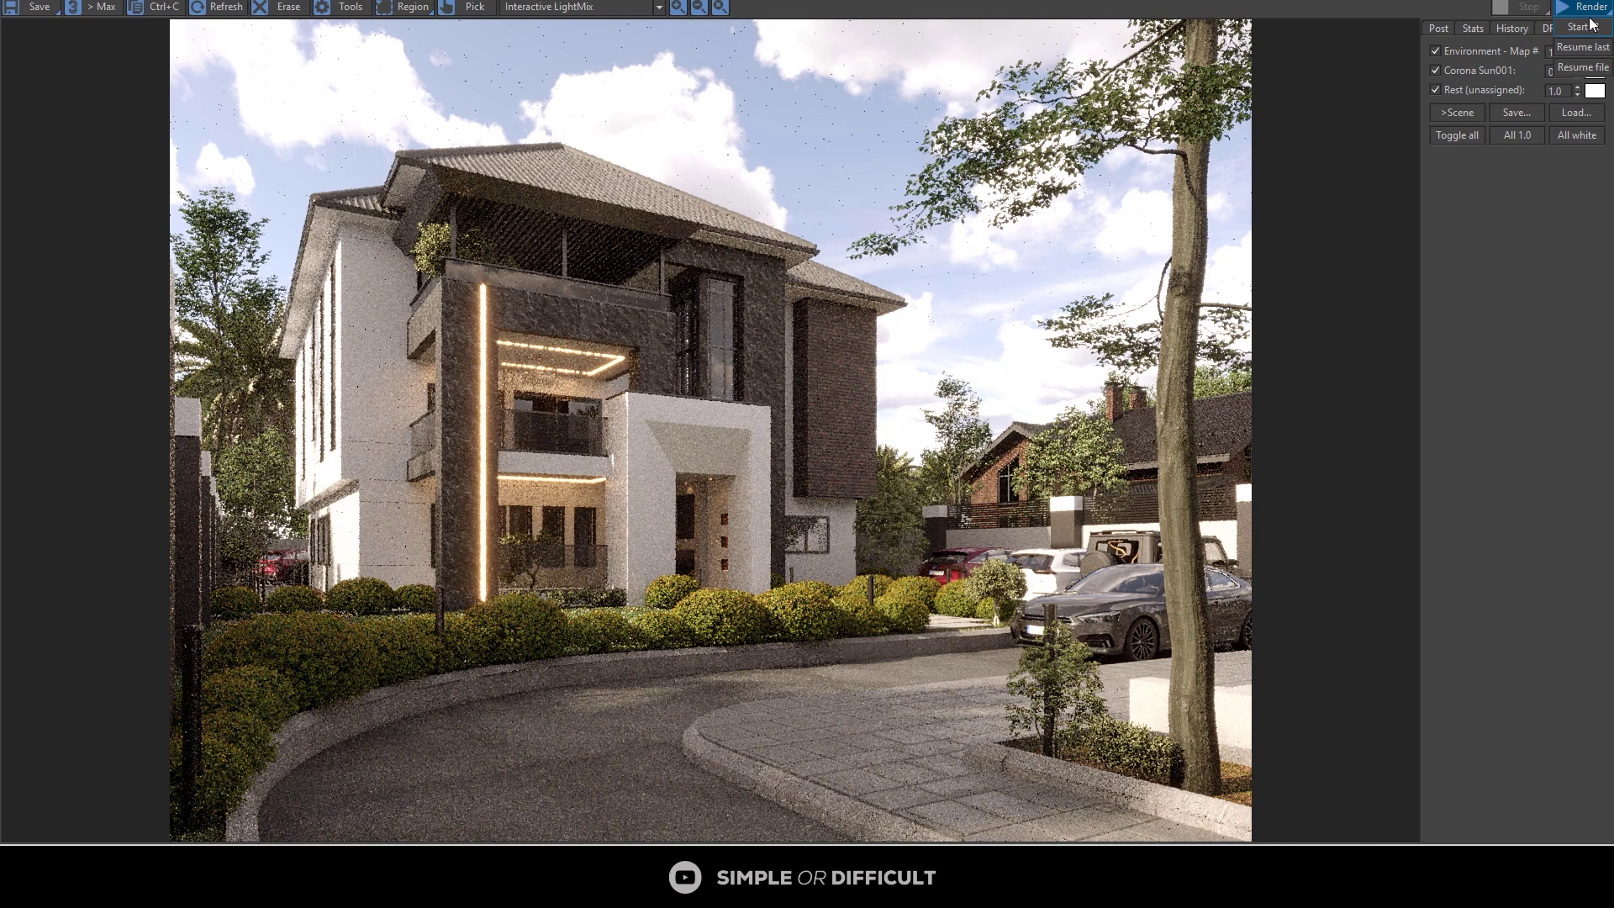
pyautogui.click(1089, 370)
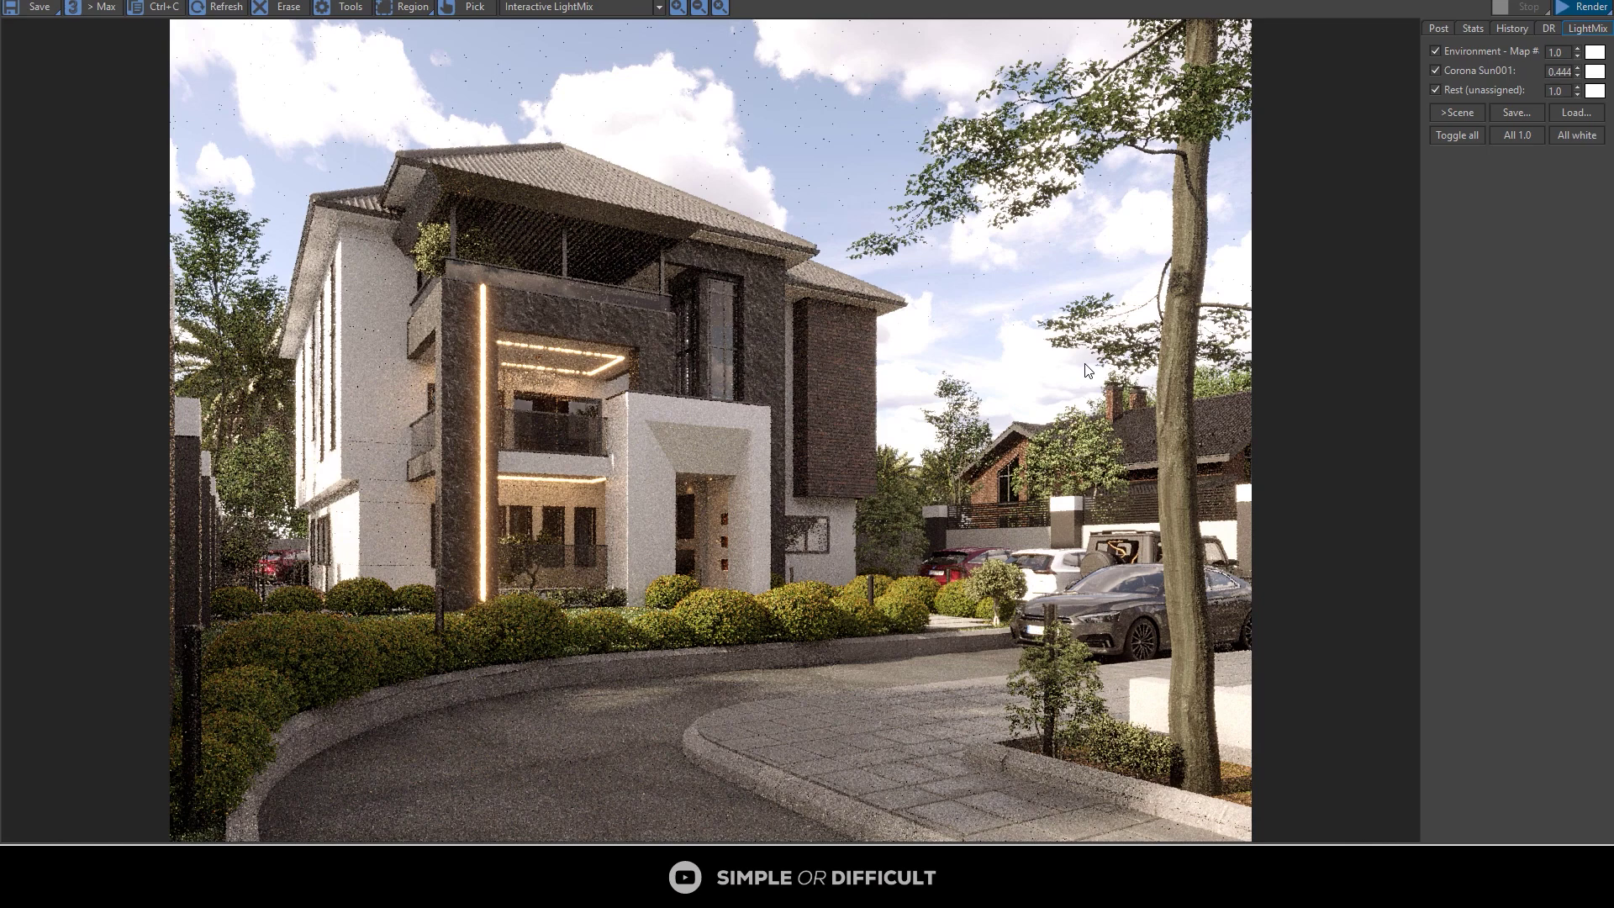
pyautogui.scroll(3, 1099, 625)
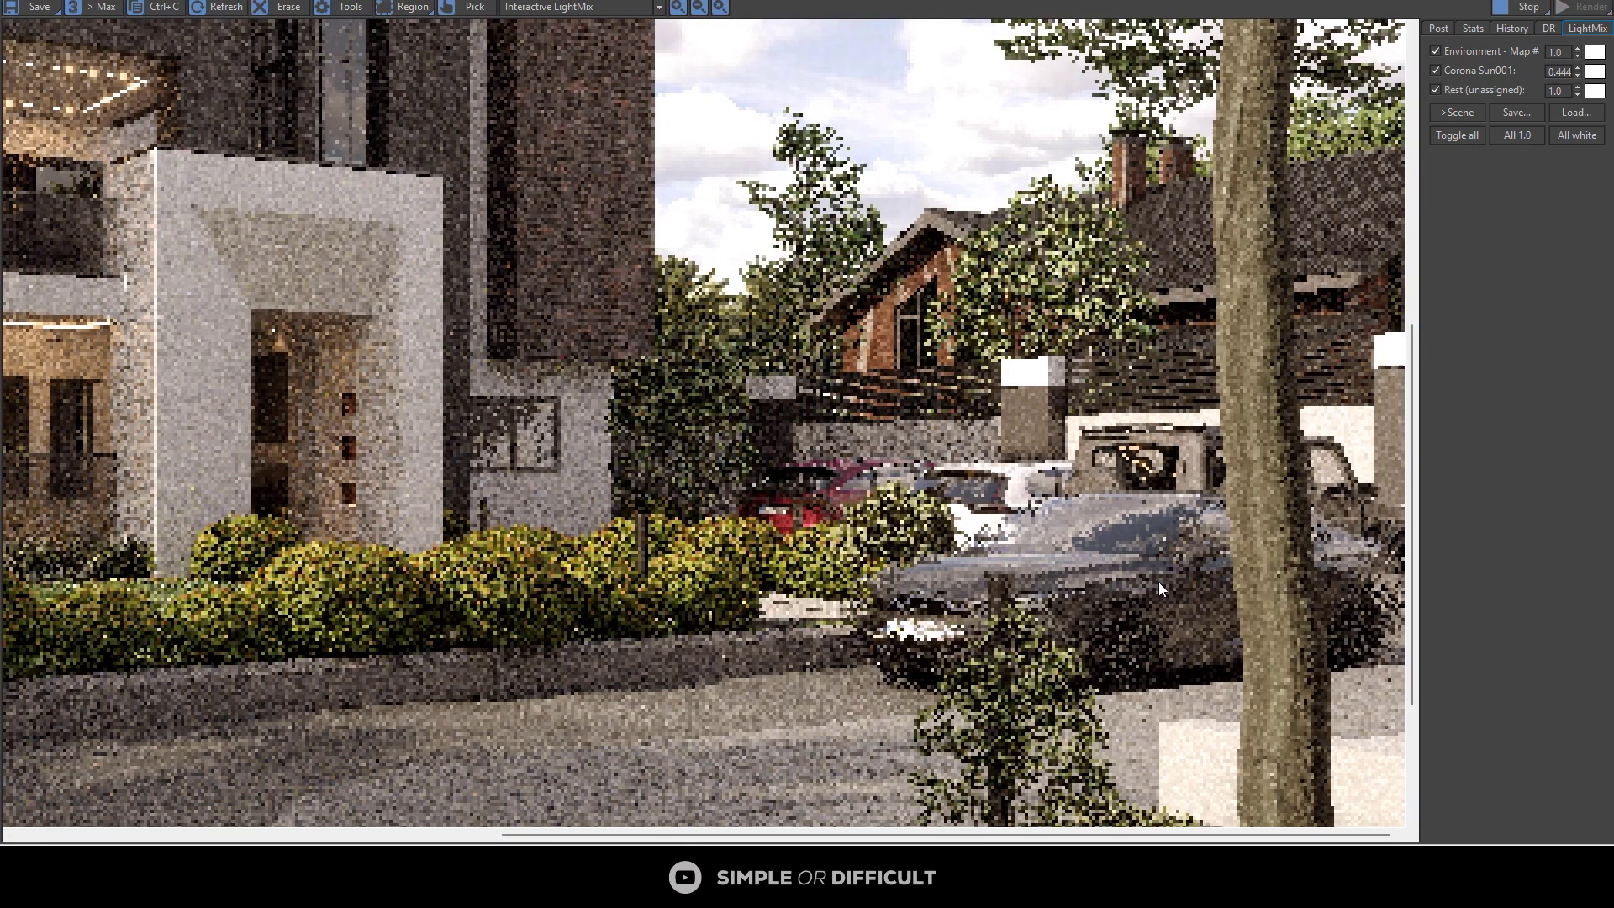
pyautogui.scroll(4, 1269, 643)
pyautogui.scroll(-3, 1147, 604)
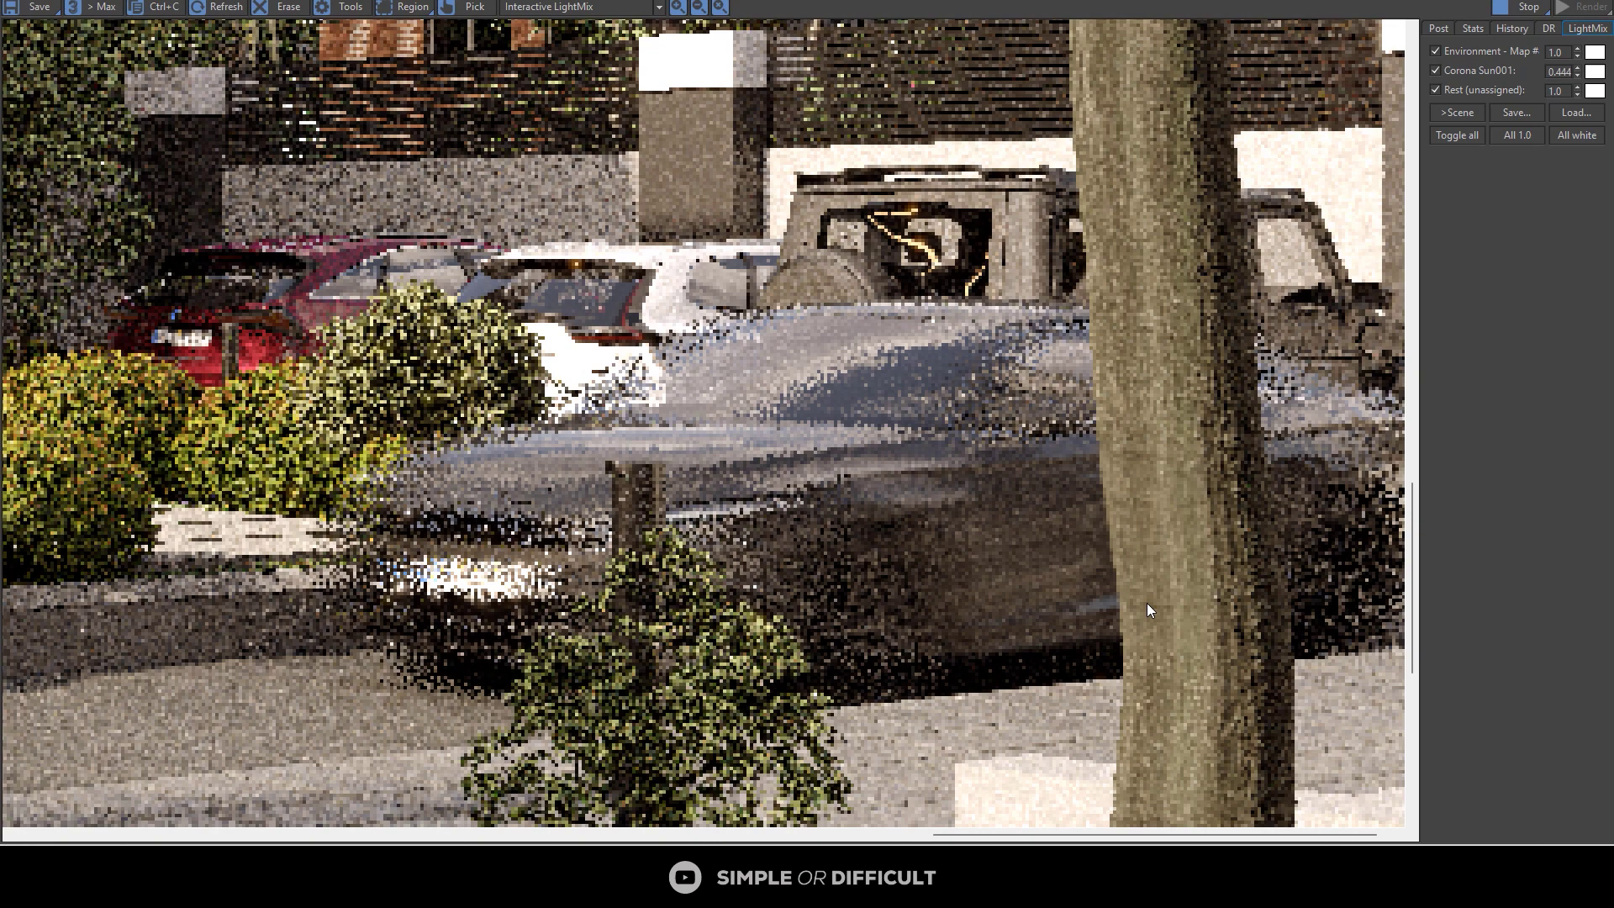
pyautogui.scroll(-5, 1182, 586)
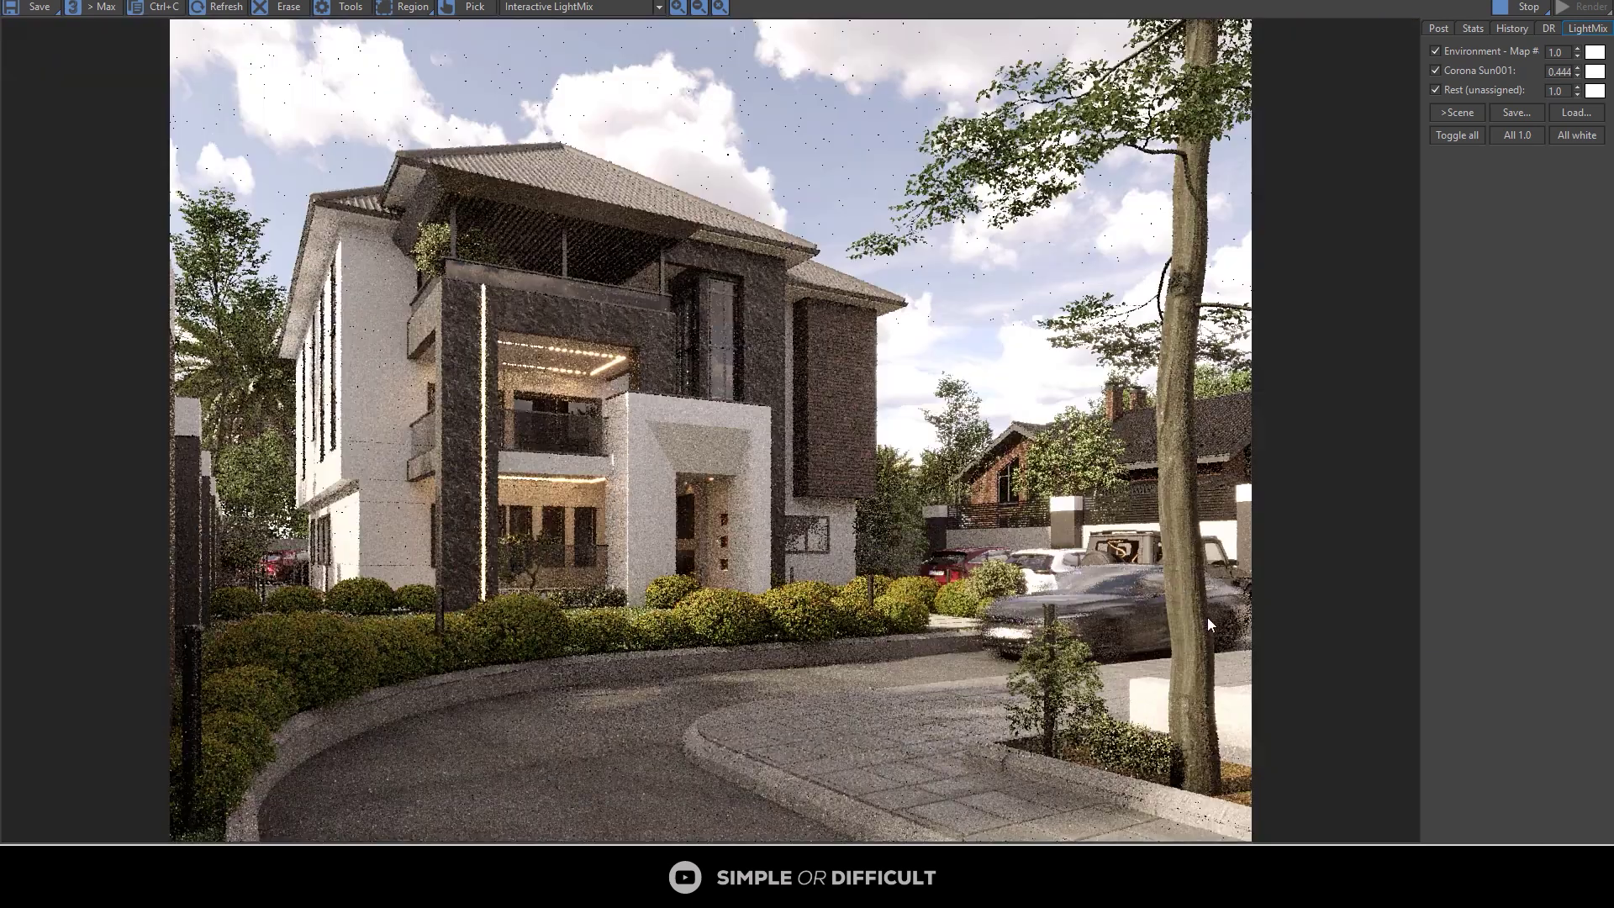
pyautogui.scroll(4, 1093, 637)
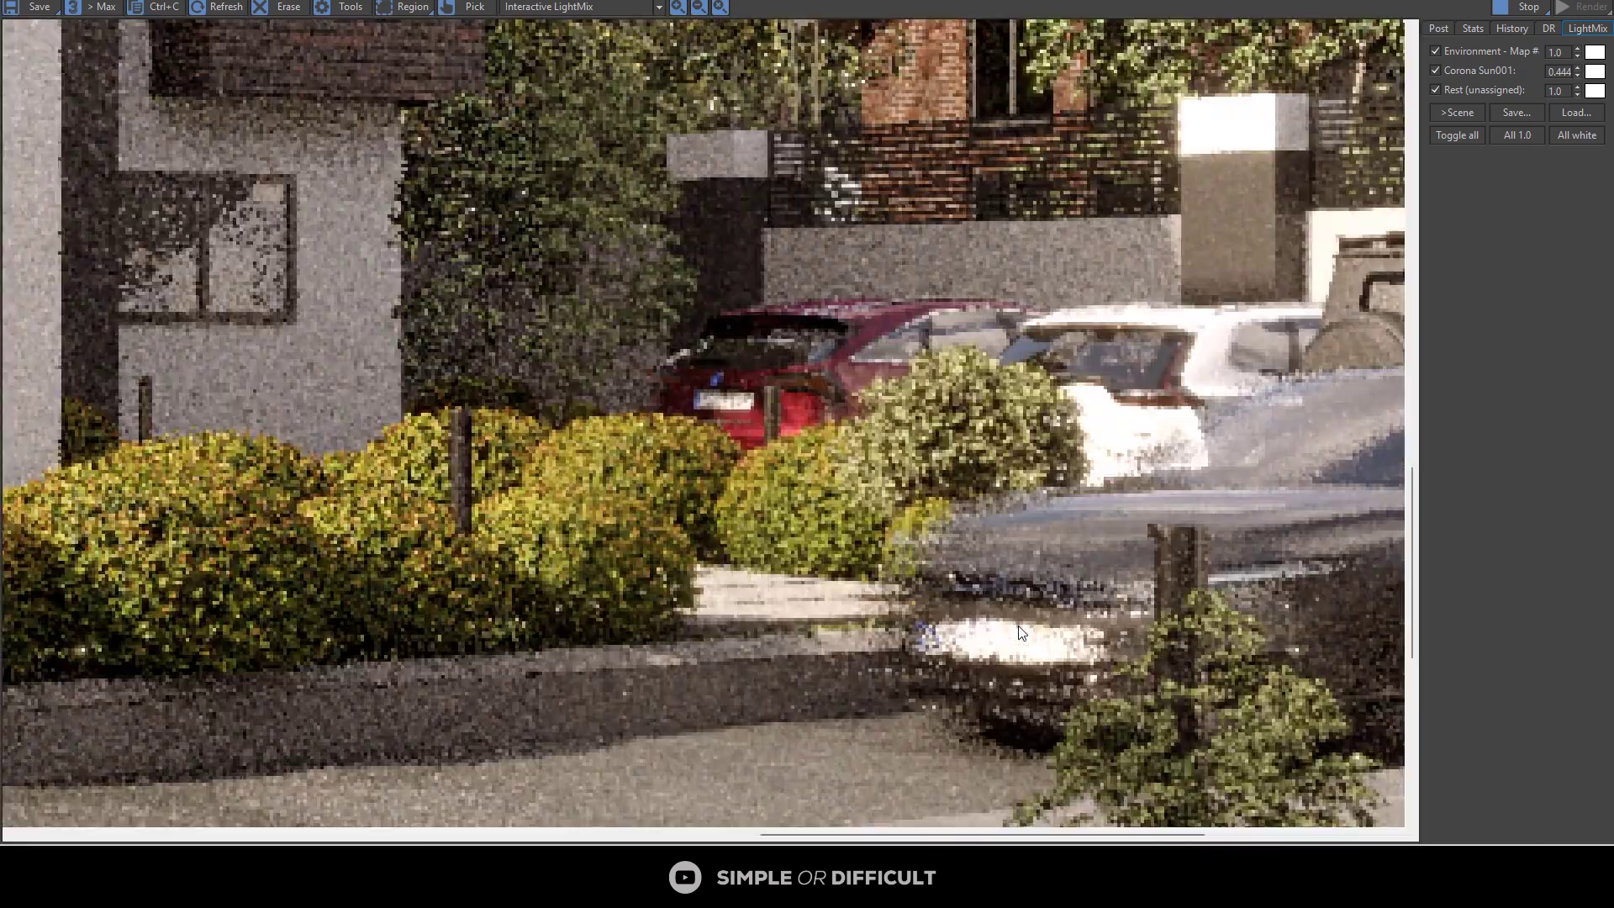
pyautogui.scroll(-4, 1021, 632)
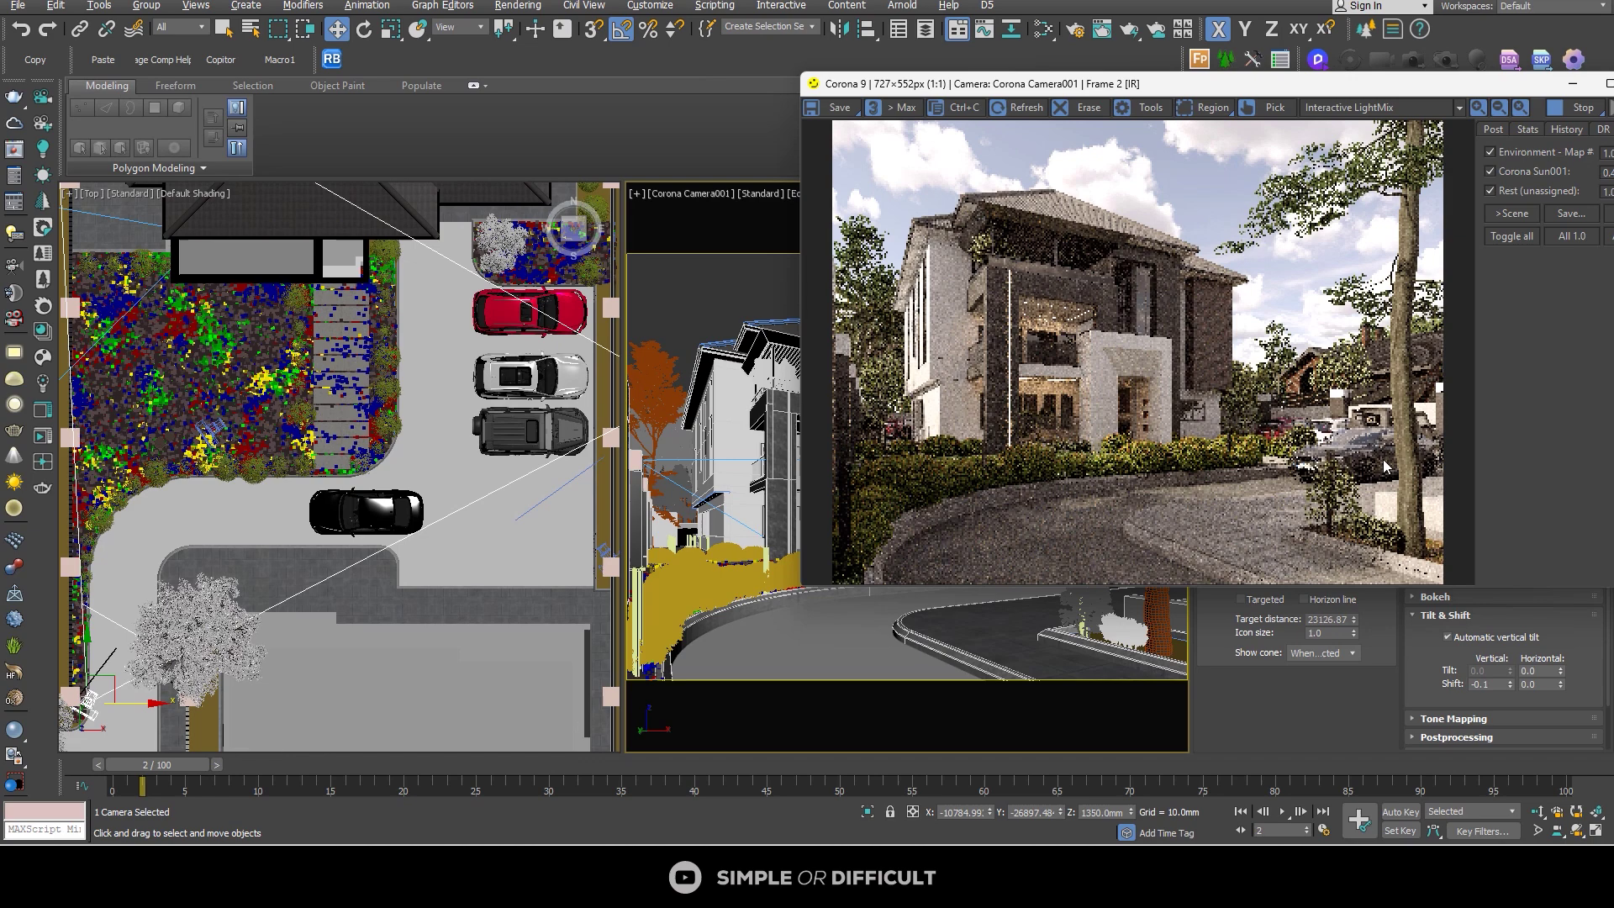
# - Go to frame 8 and zoom the render to inspect the car's stronger motion blur
pyautogui.scroll(3, 1395, 458)
pyautogui.moveTo(1395, 457); pyautogui.dragTo(1244, 402)
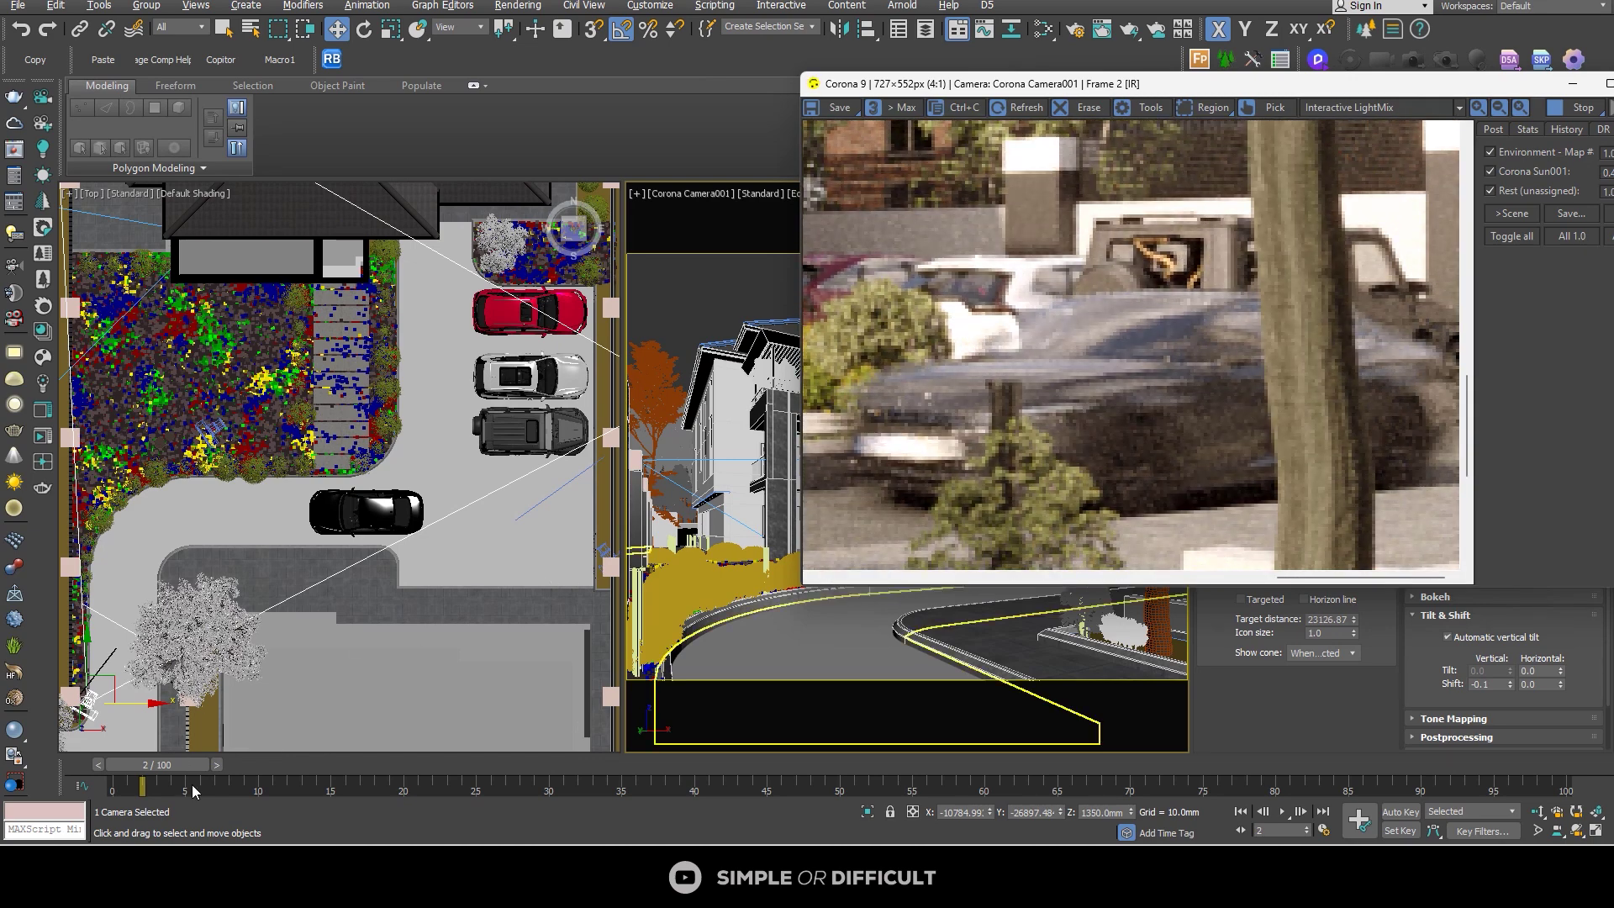
pyautogui.rightClick(228, 784)
pyautogui.click(288, 761)
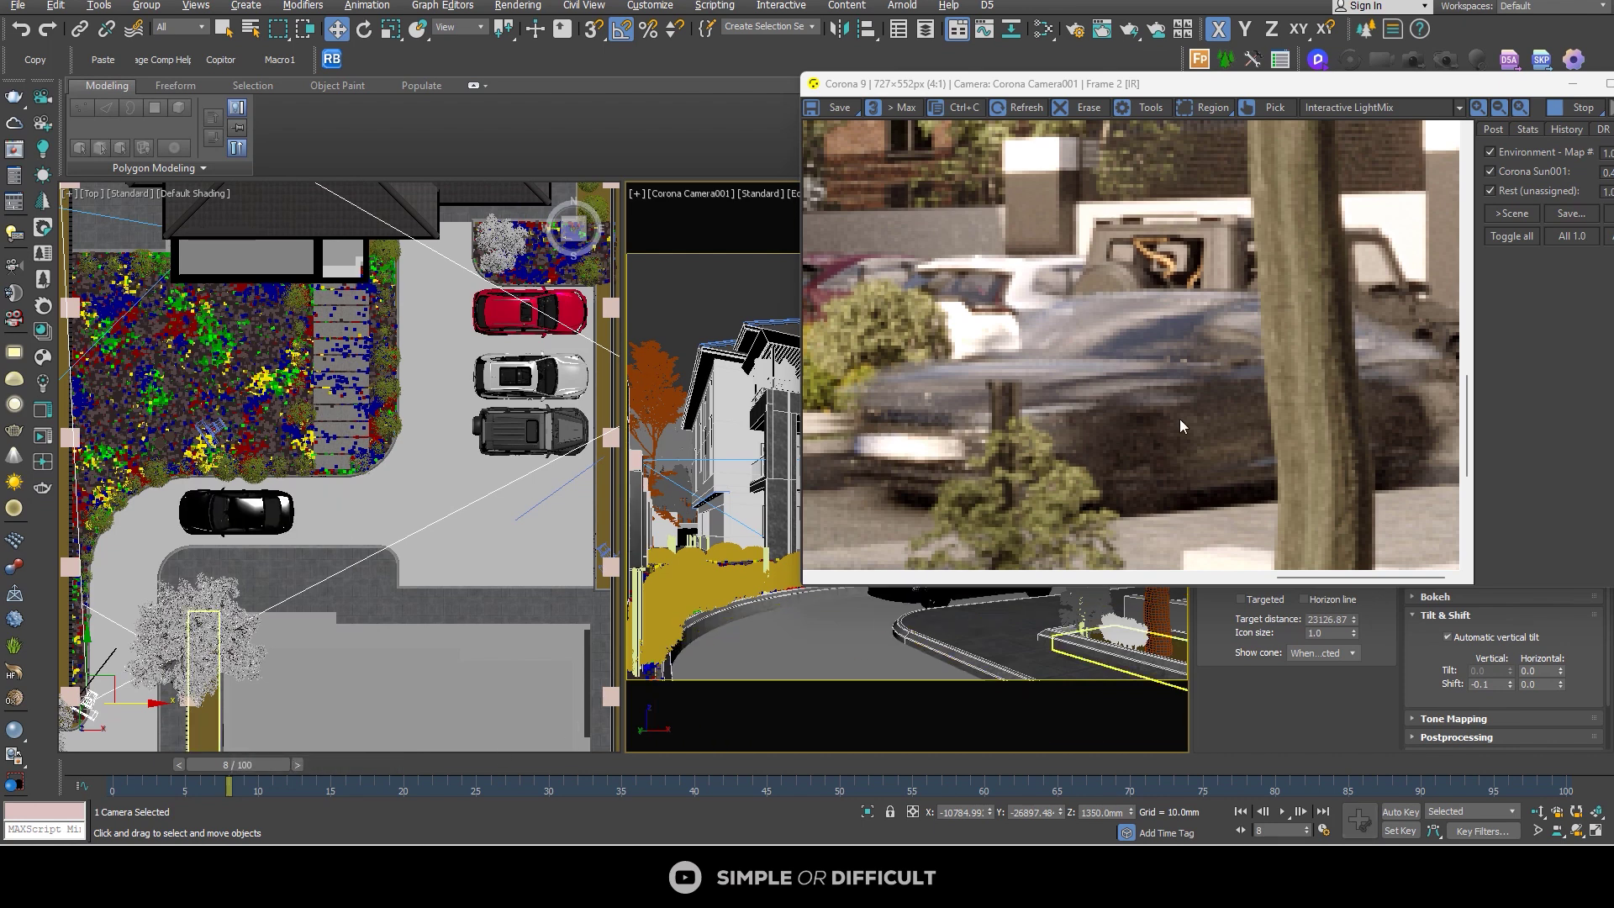
pyautogui.scroll(-1, 1178, 419)
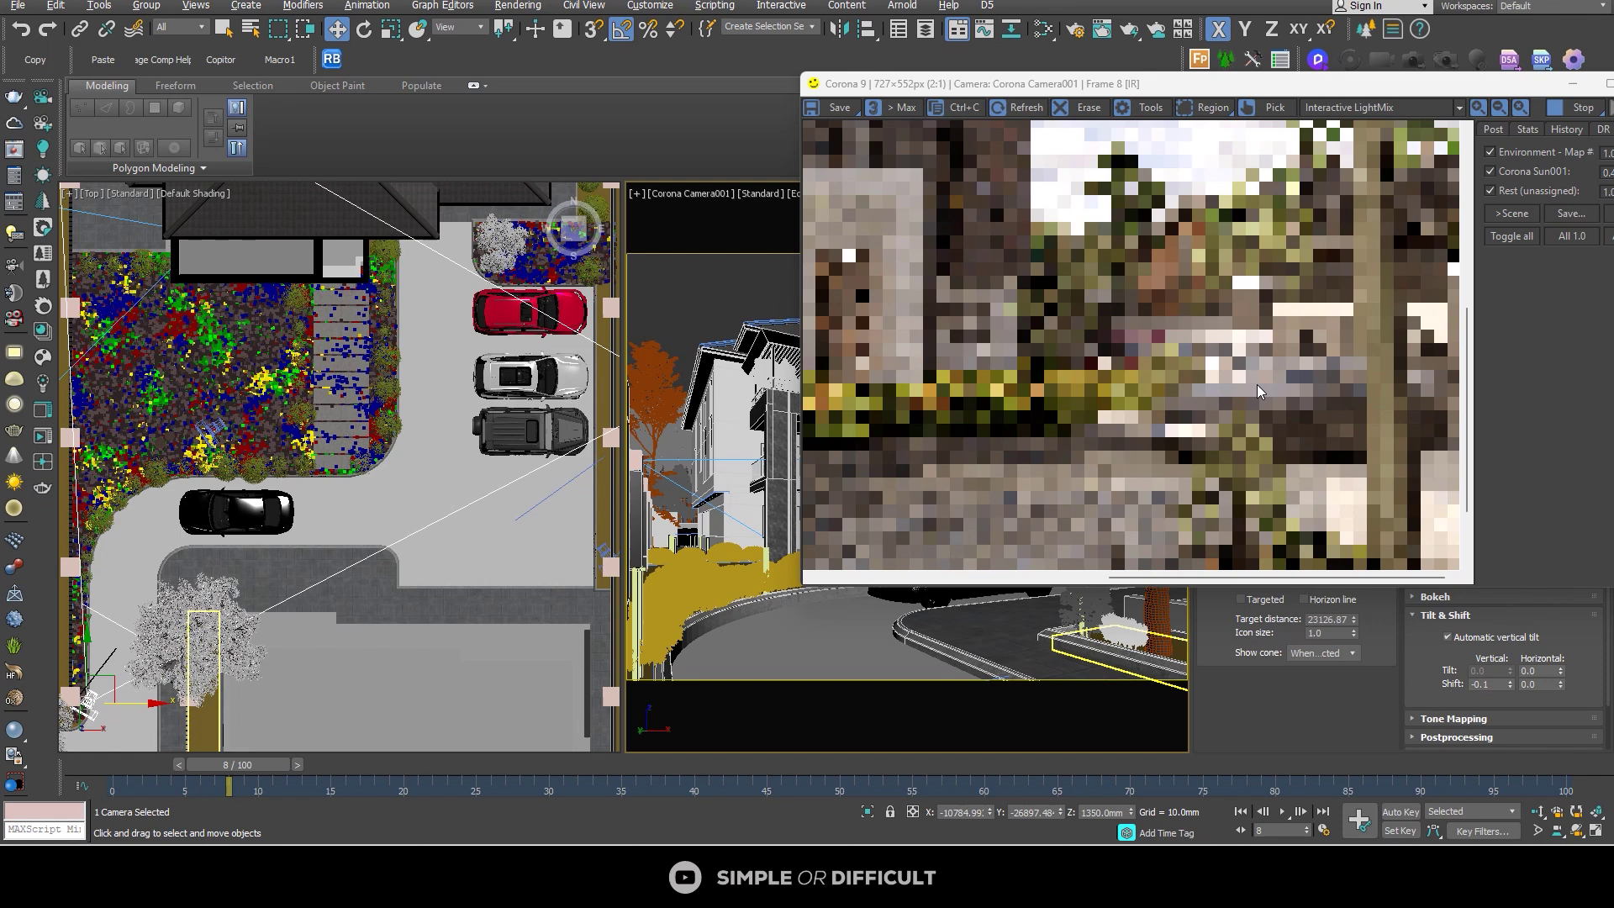
pyautogui.scroll(-1, 1261, 396)
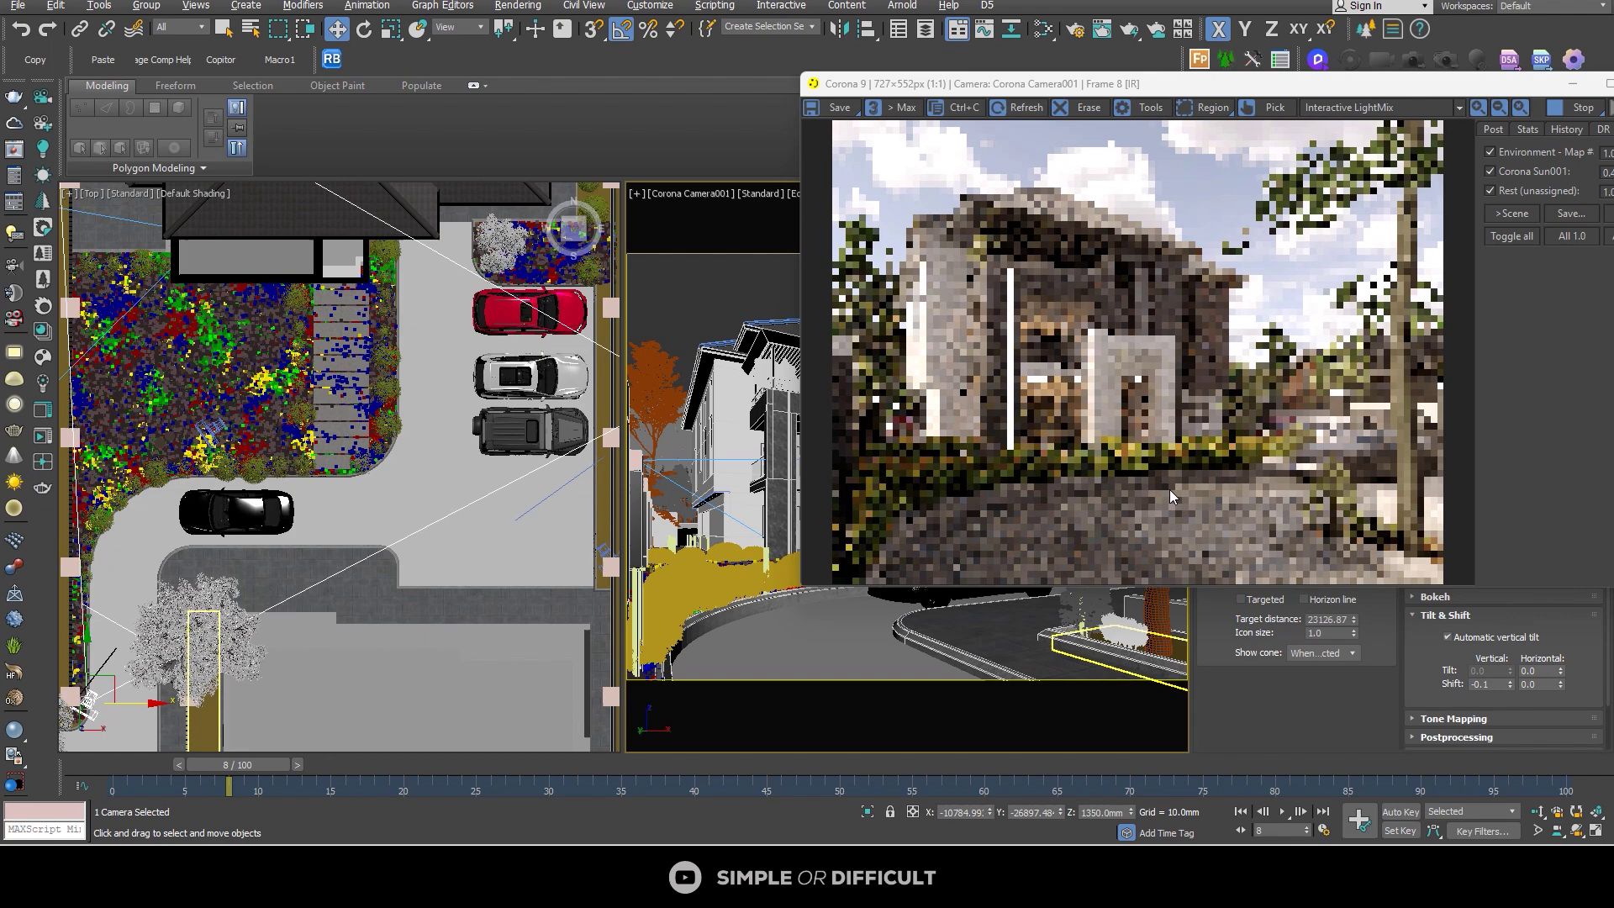
pyautogui.scroll(1, 1226, 478)
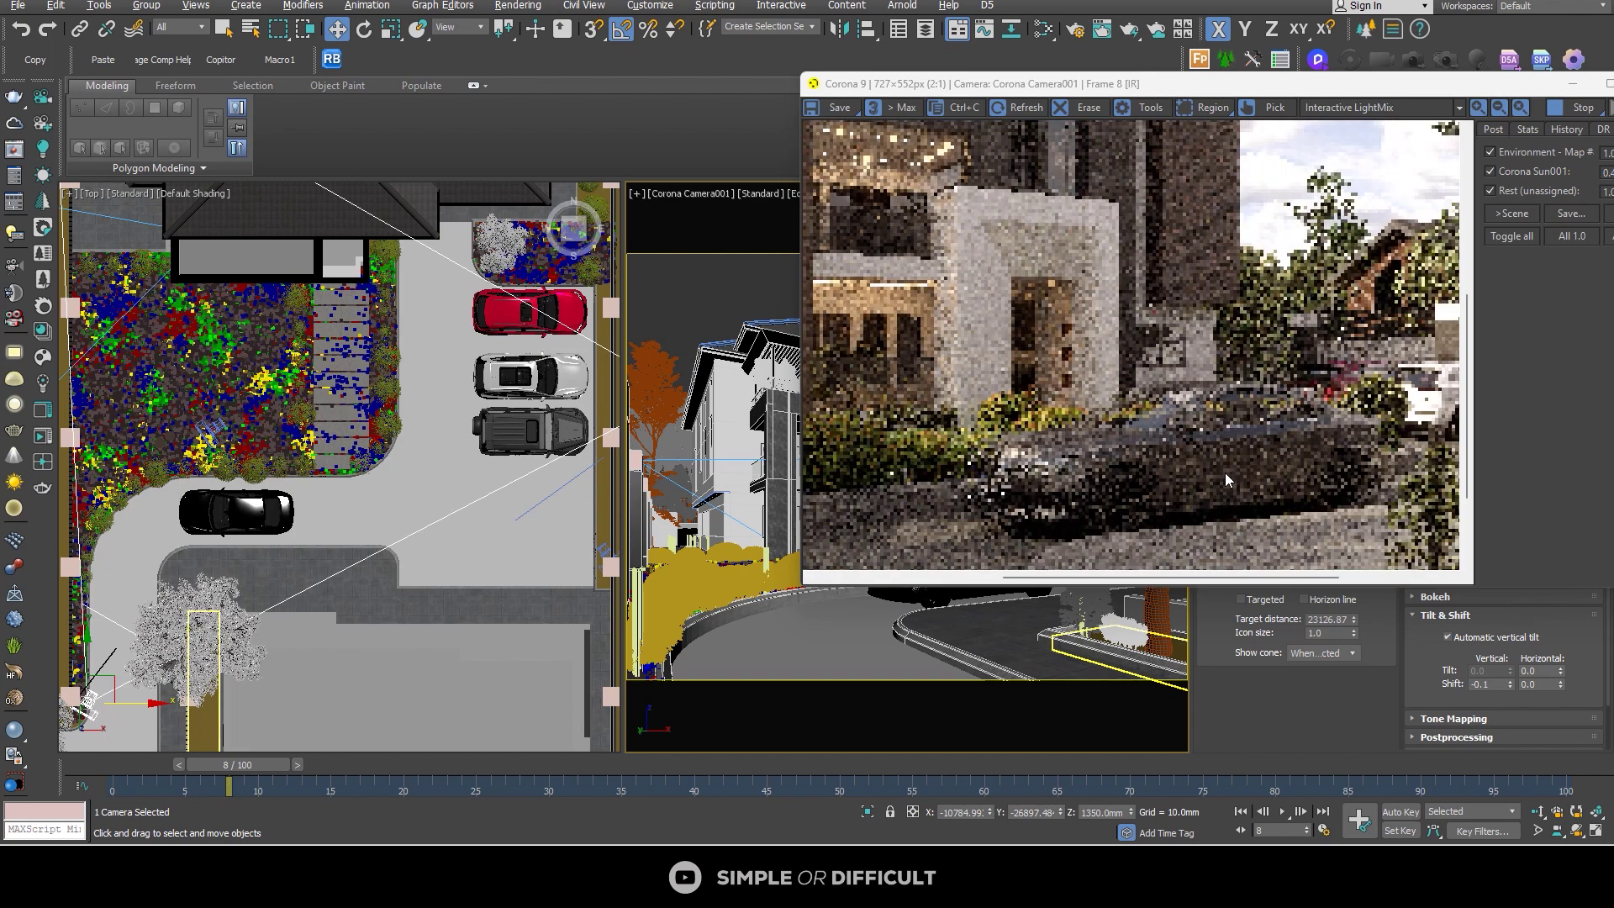
pyautogui.scroll(-1, 1217, 472)
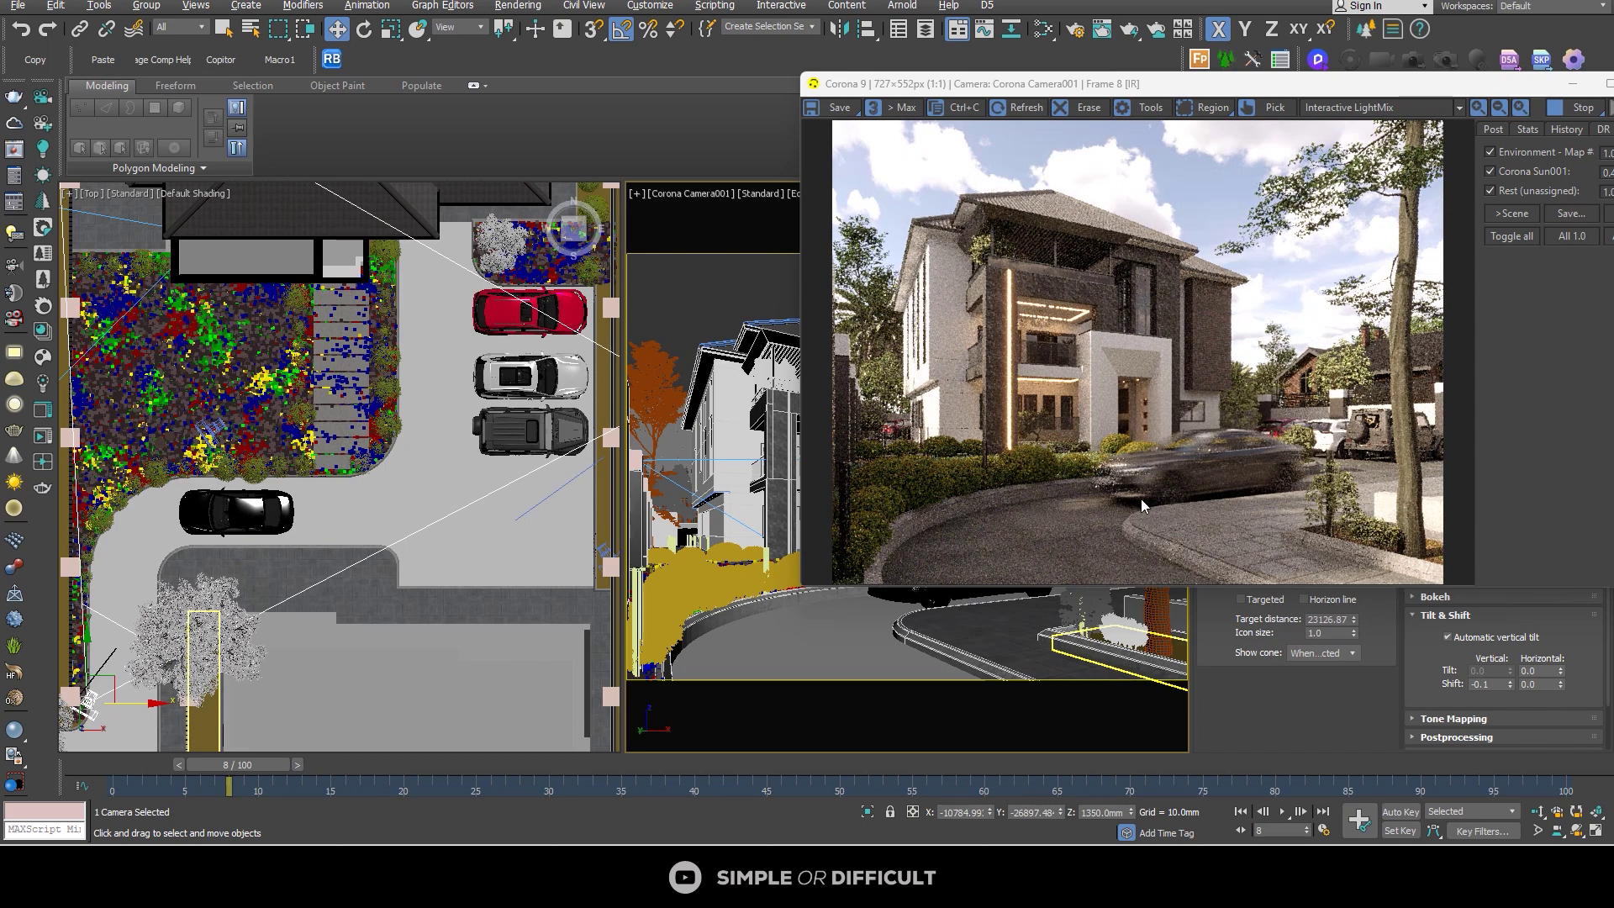
pyautogui.scroll(1, 1140, 499)
pyautogui.scroll(-1, 1137, 498)
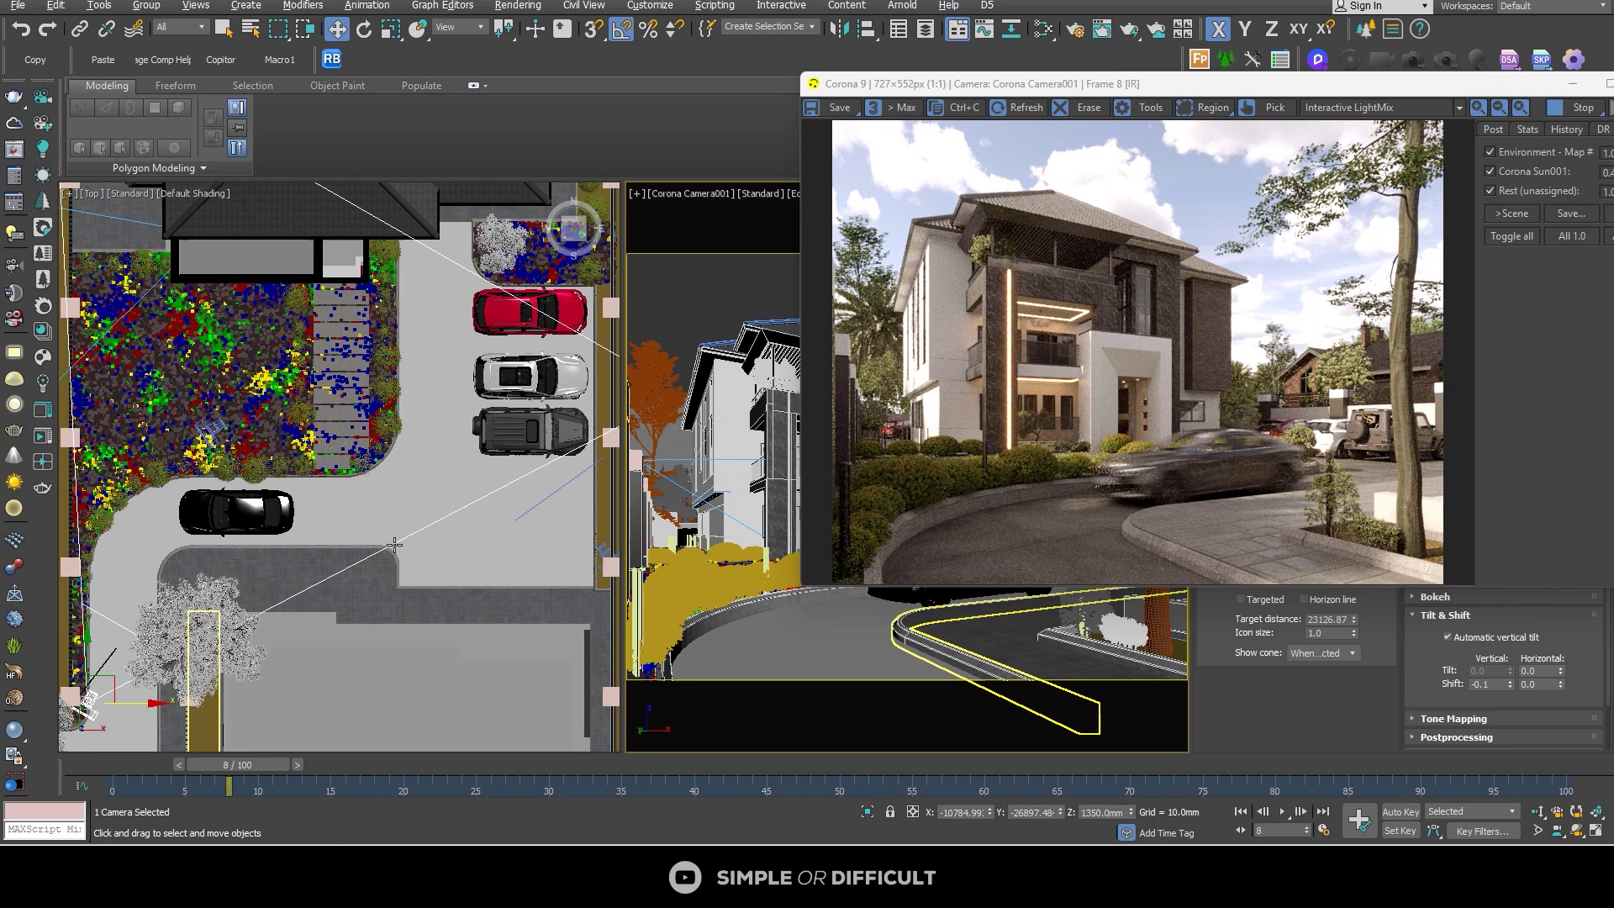
# - Return the timeline to frame 3 and bring the Corona VFB fully onto the screen
pyautogui.rightClick(145, 785)
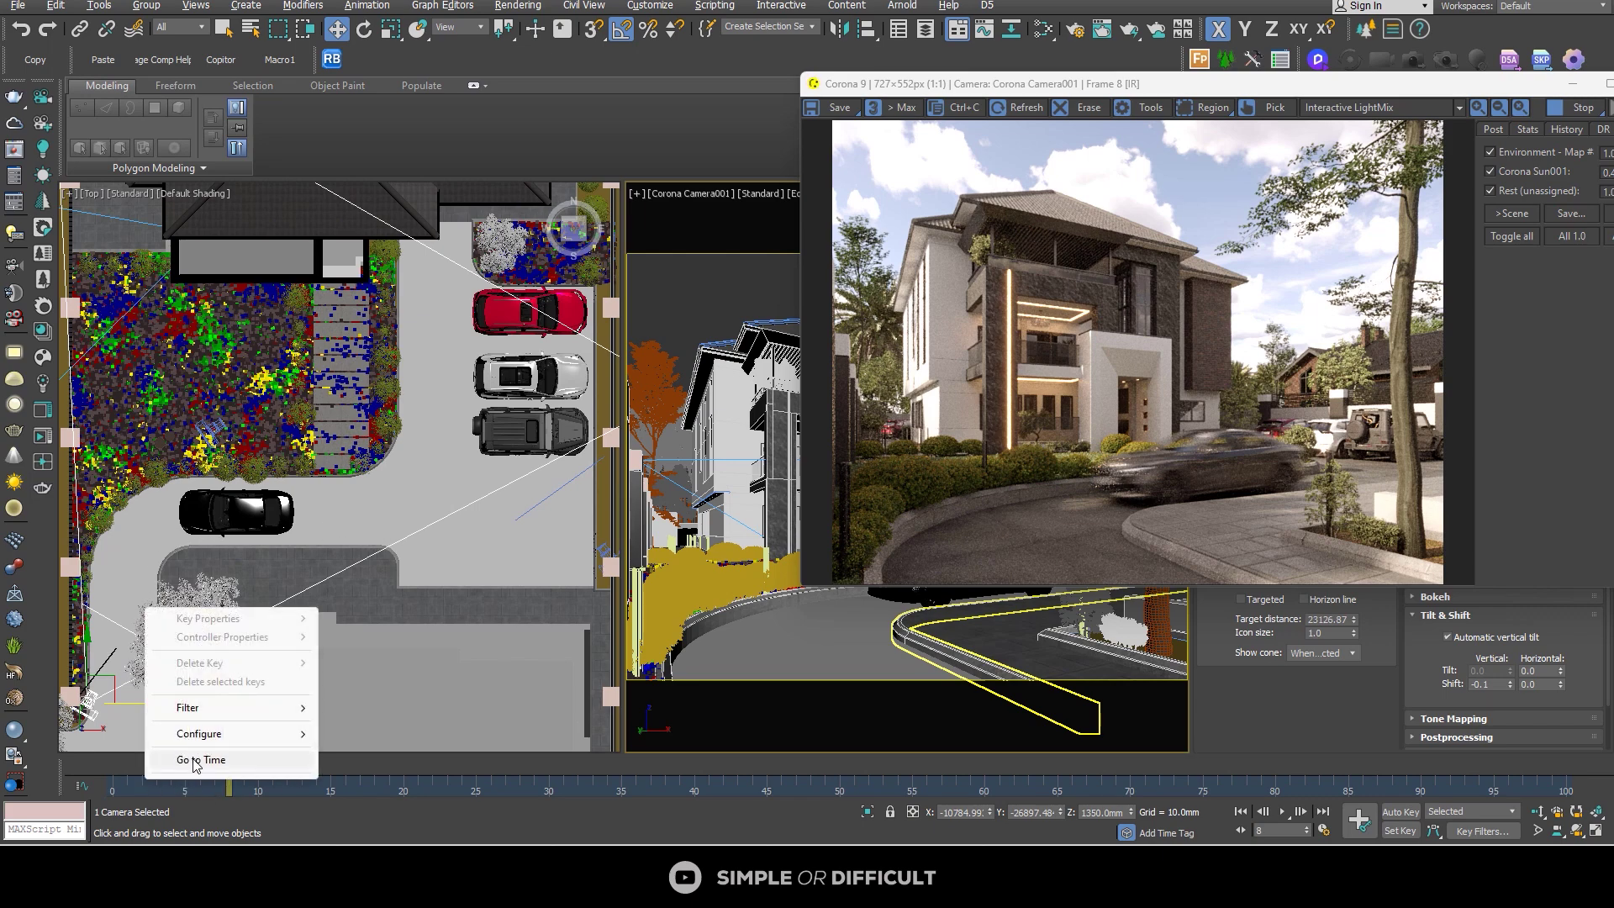
pyautogui.click(204, 760)
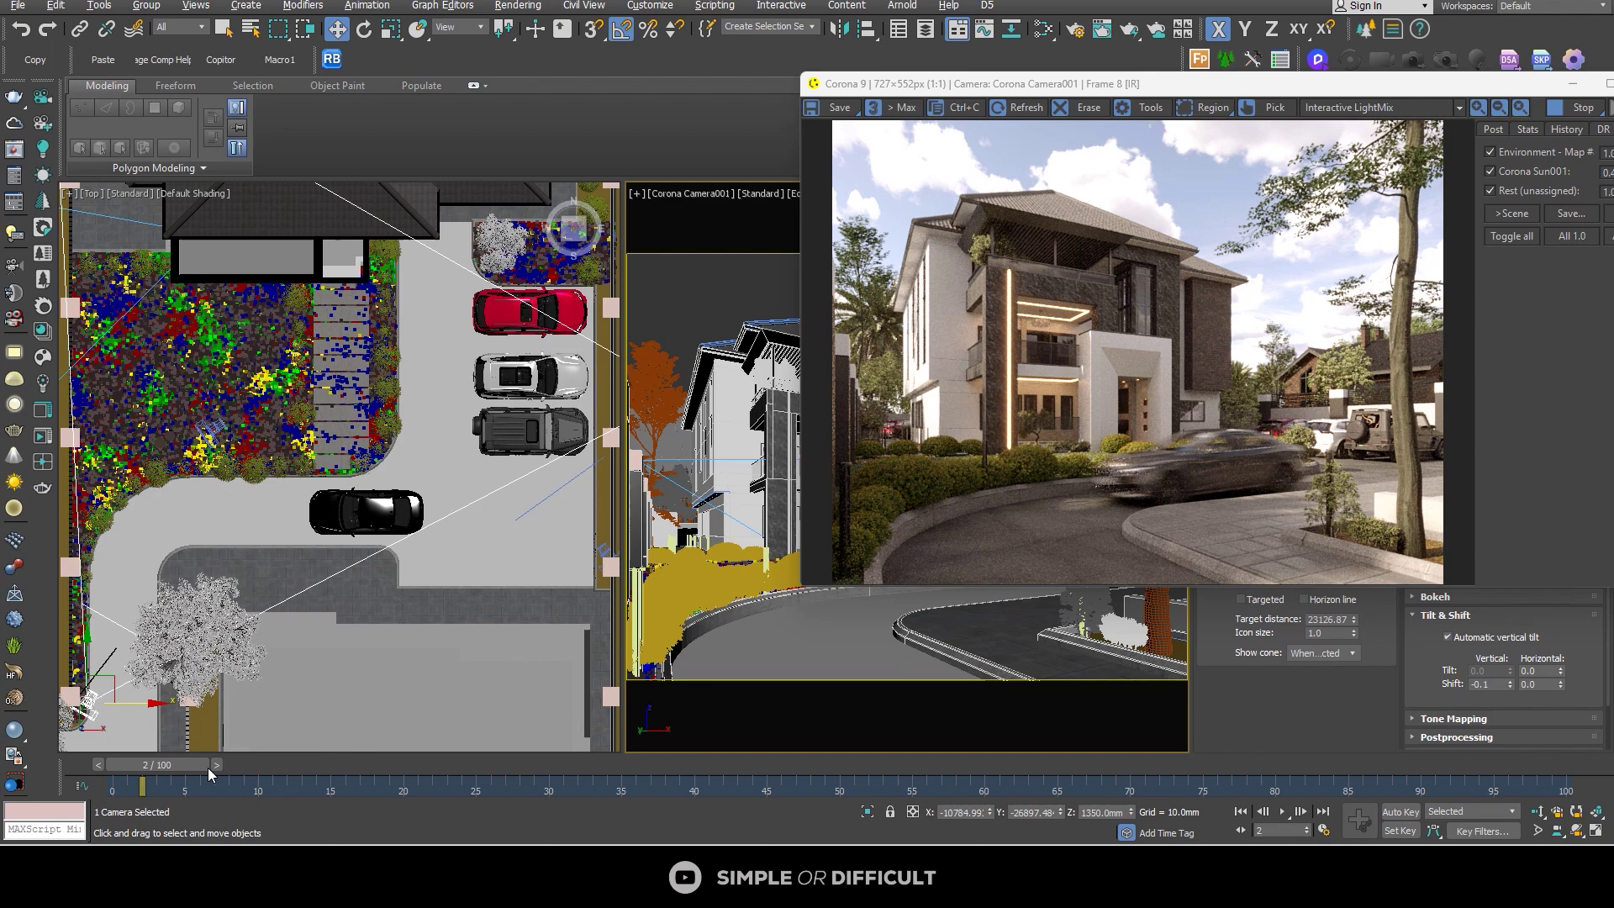
pyautogui.rightClick(155, 788)
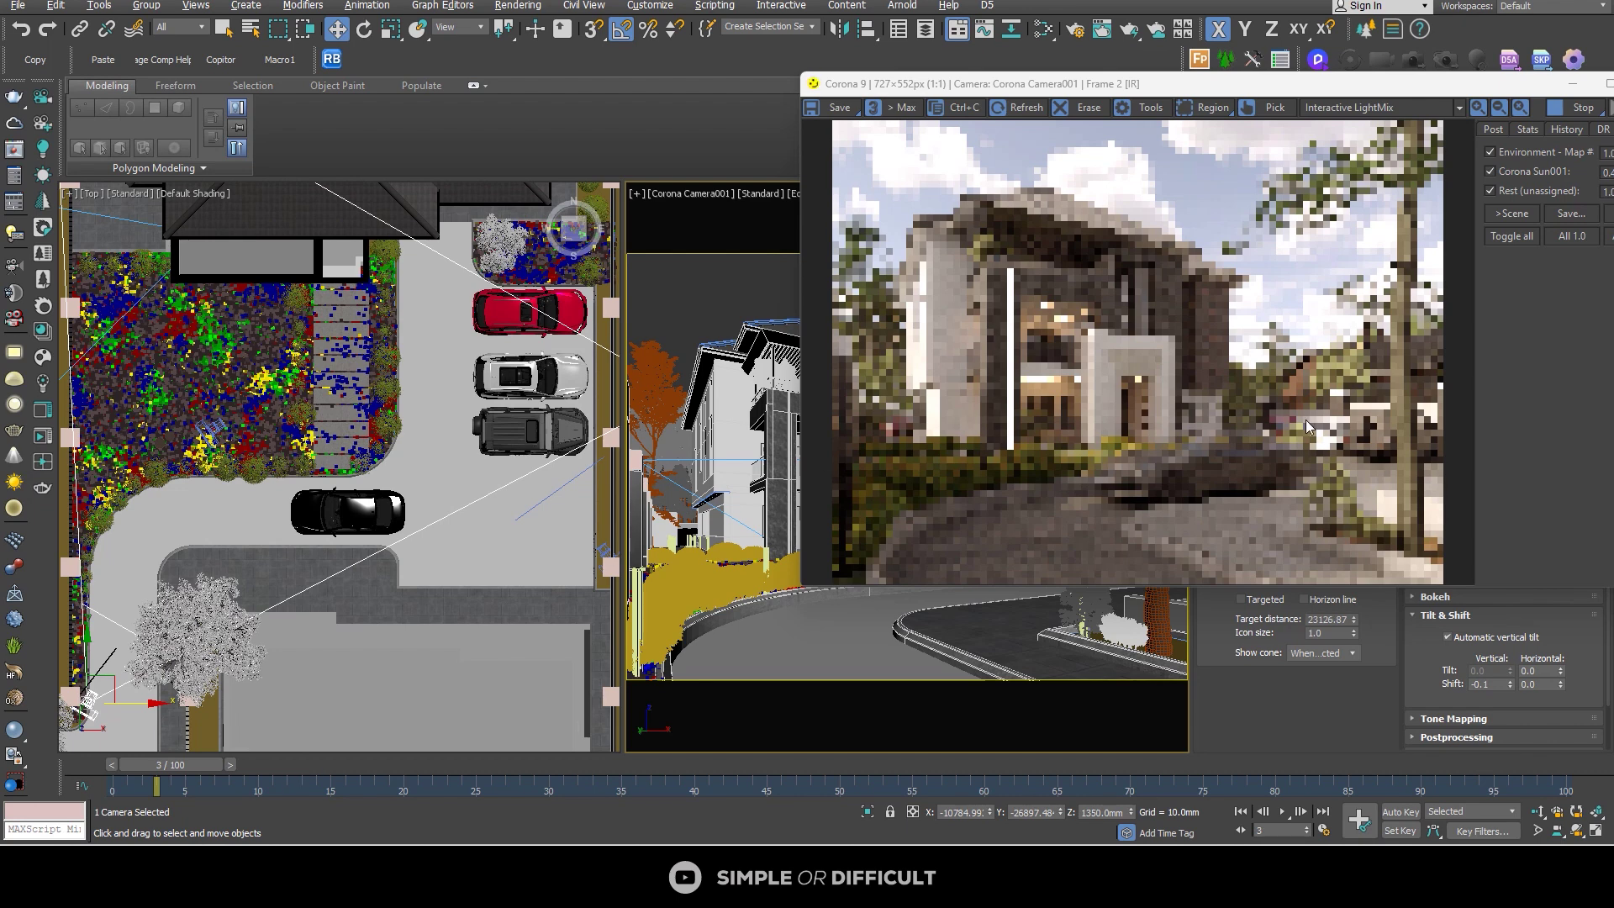
pyautogui.moveTo(1527, 89); pyautogui.dragTo(1217, 126)
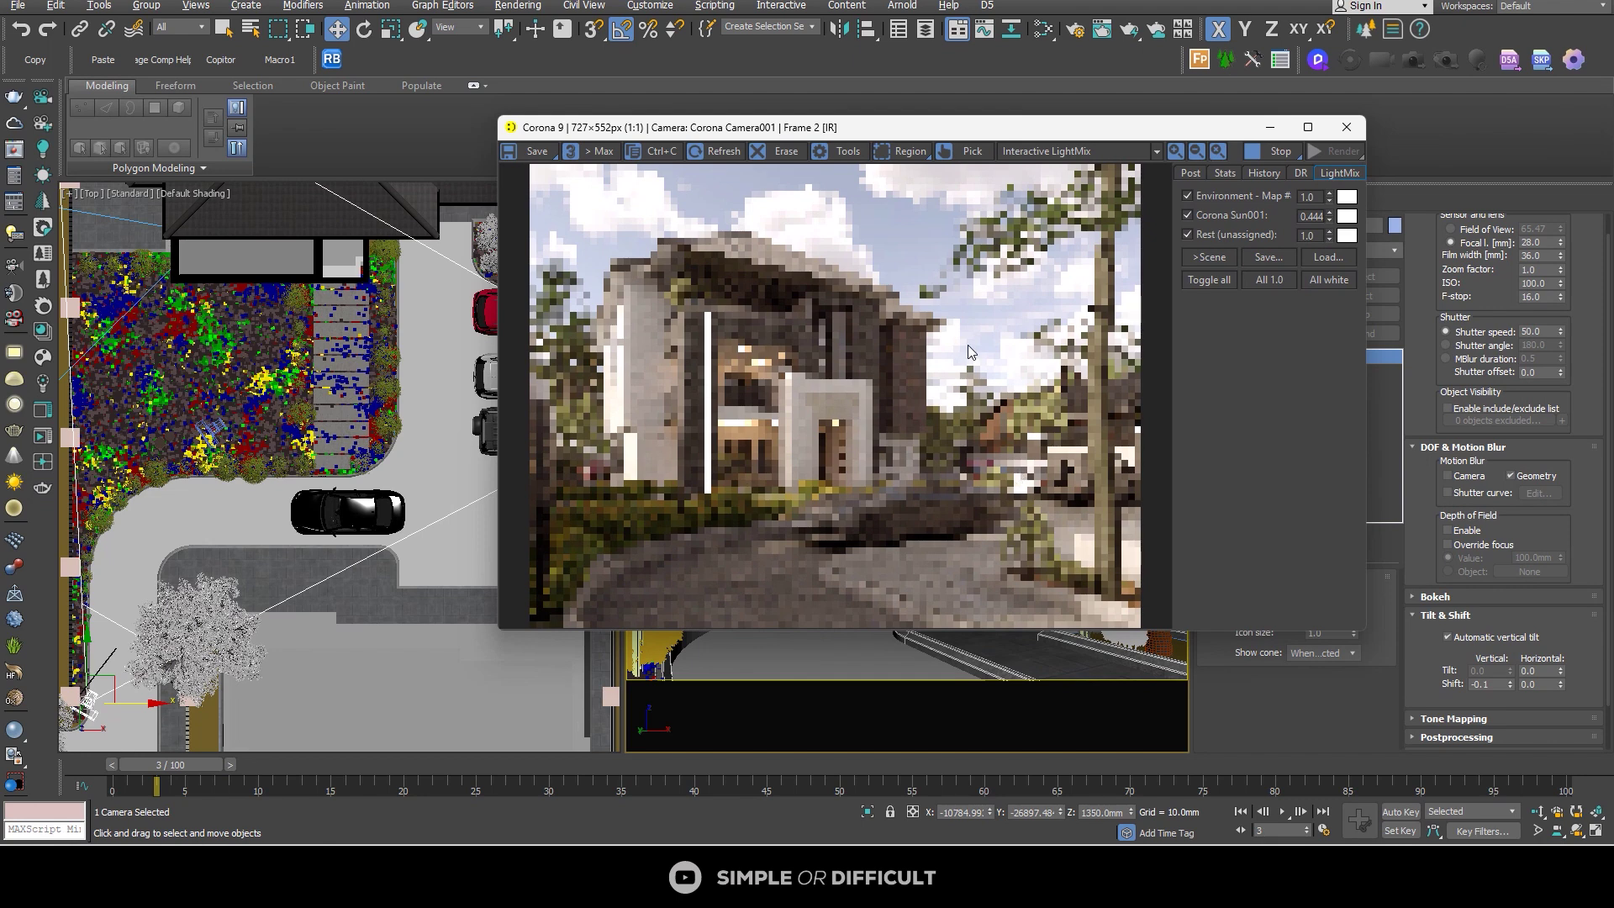
# - Zoom in on the car's blur at frame 3, then maximize the VFB for a 1287×978 render
pyautogui.scroll(2, 1073, 527)
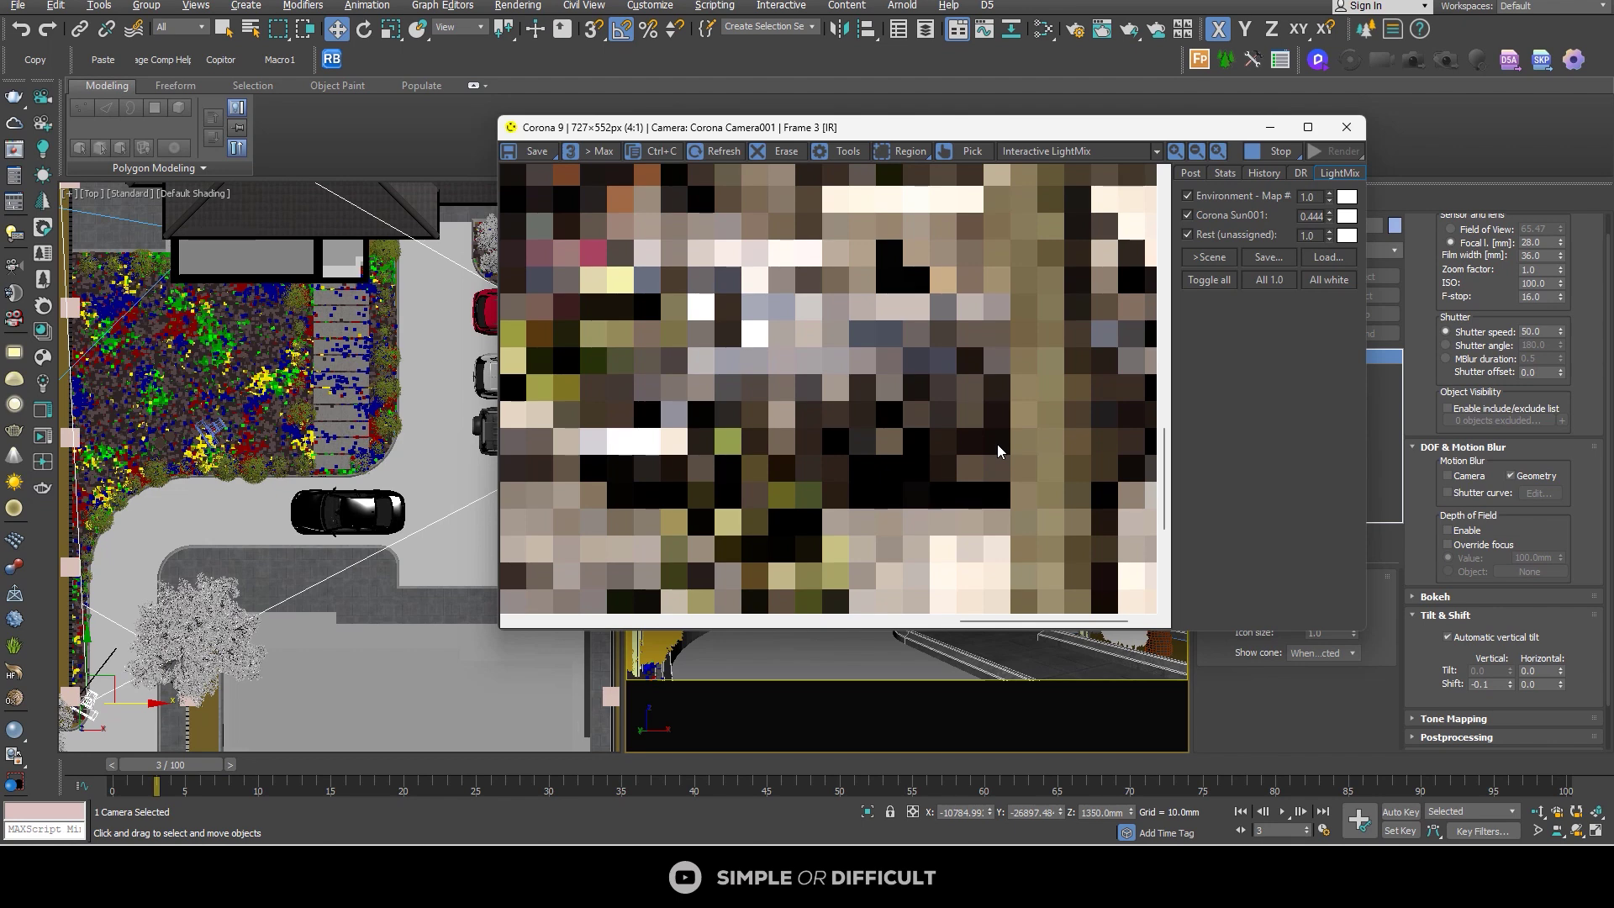
pyautogui.scroll(-2, 980, 442)
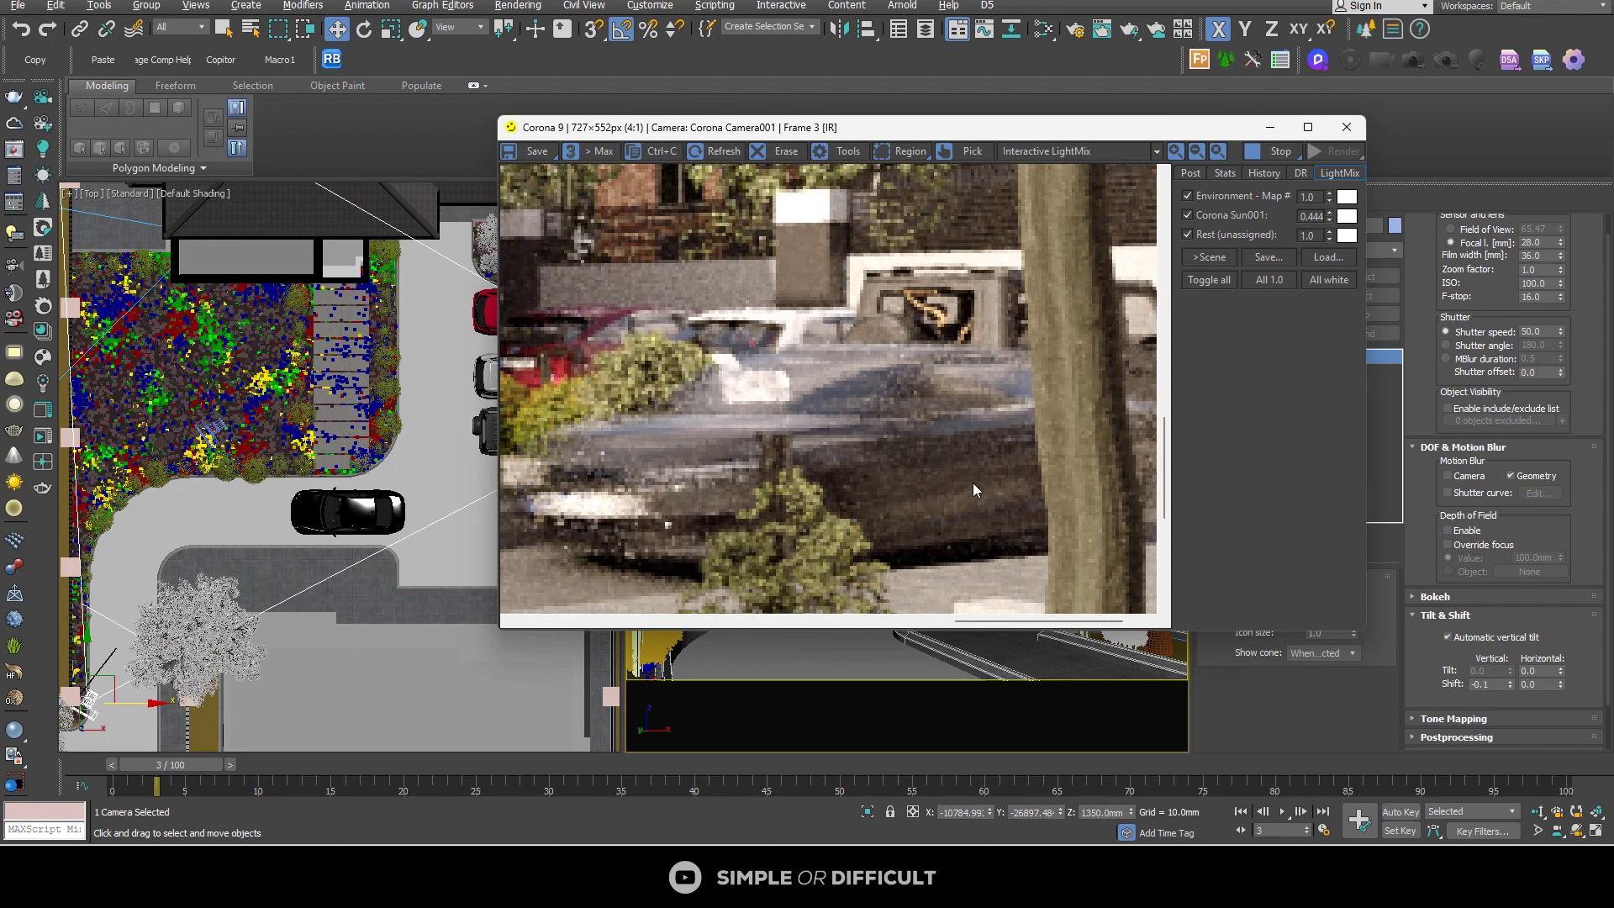
pyautogui.scroll(-2, 973, 486)
pyautogui.scroll(1, 1067, 505)
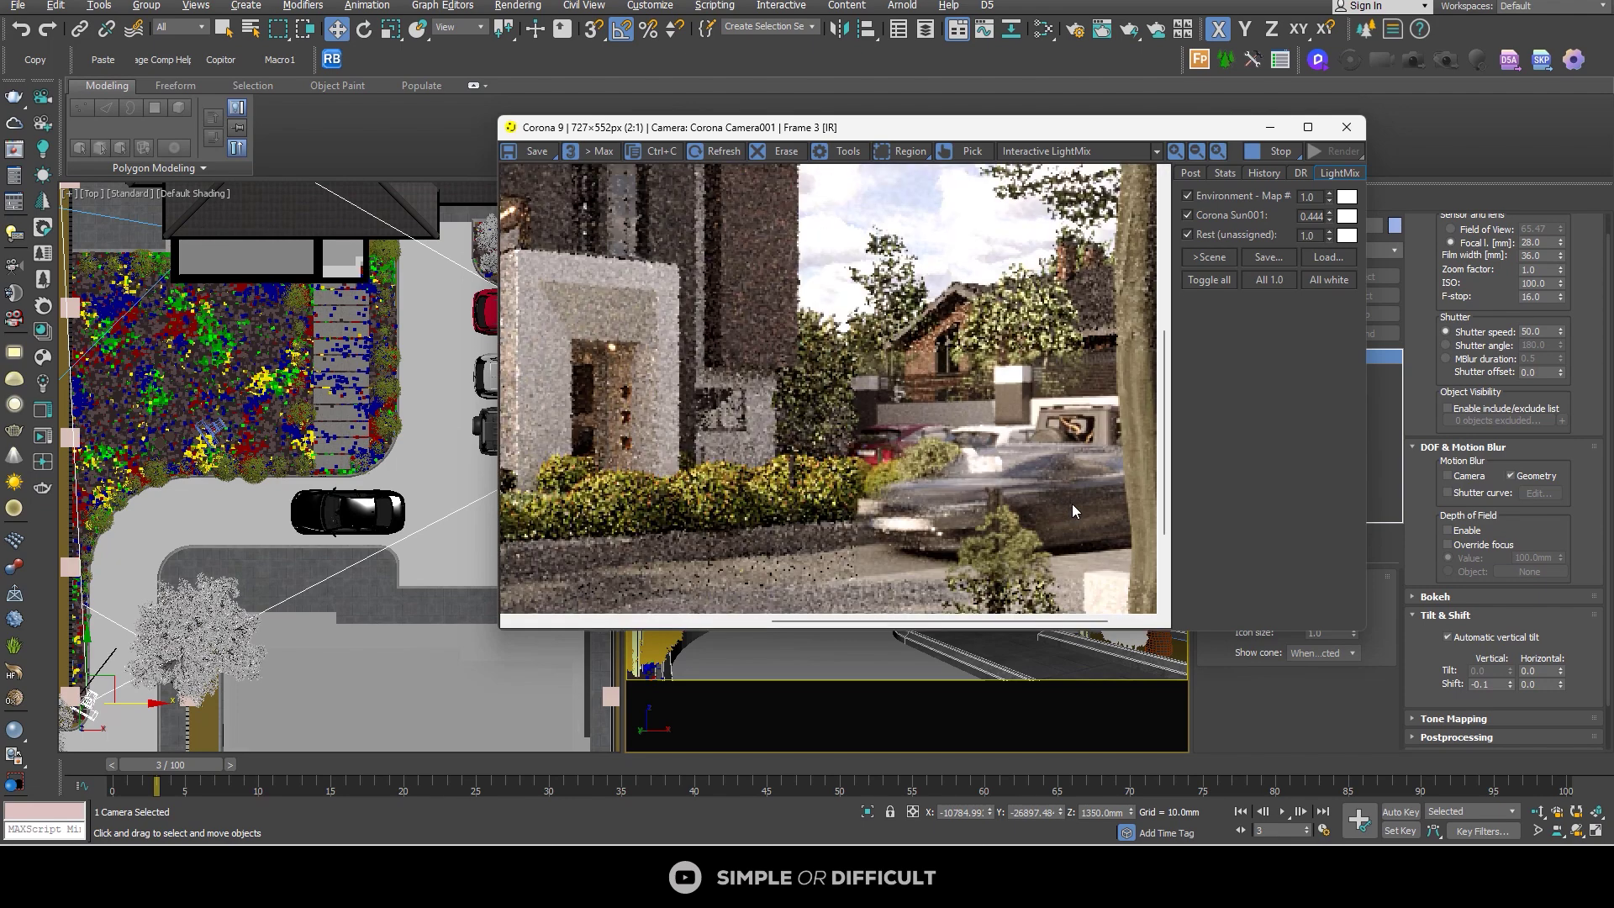
pyautogui.scroll(-1, 989, 501)
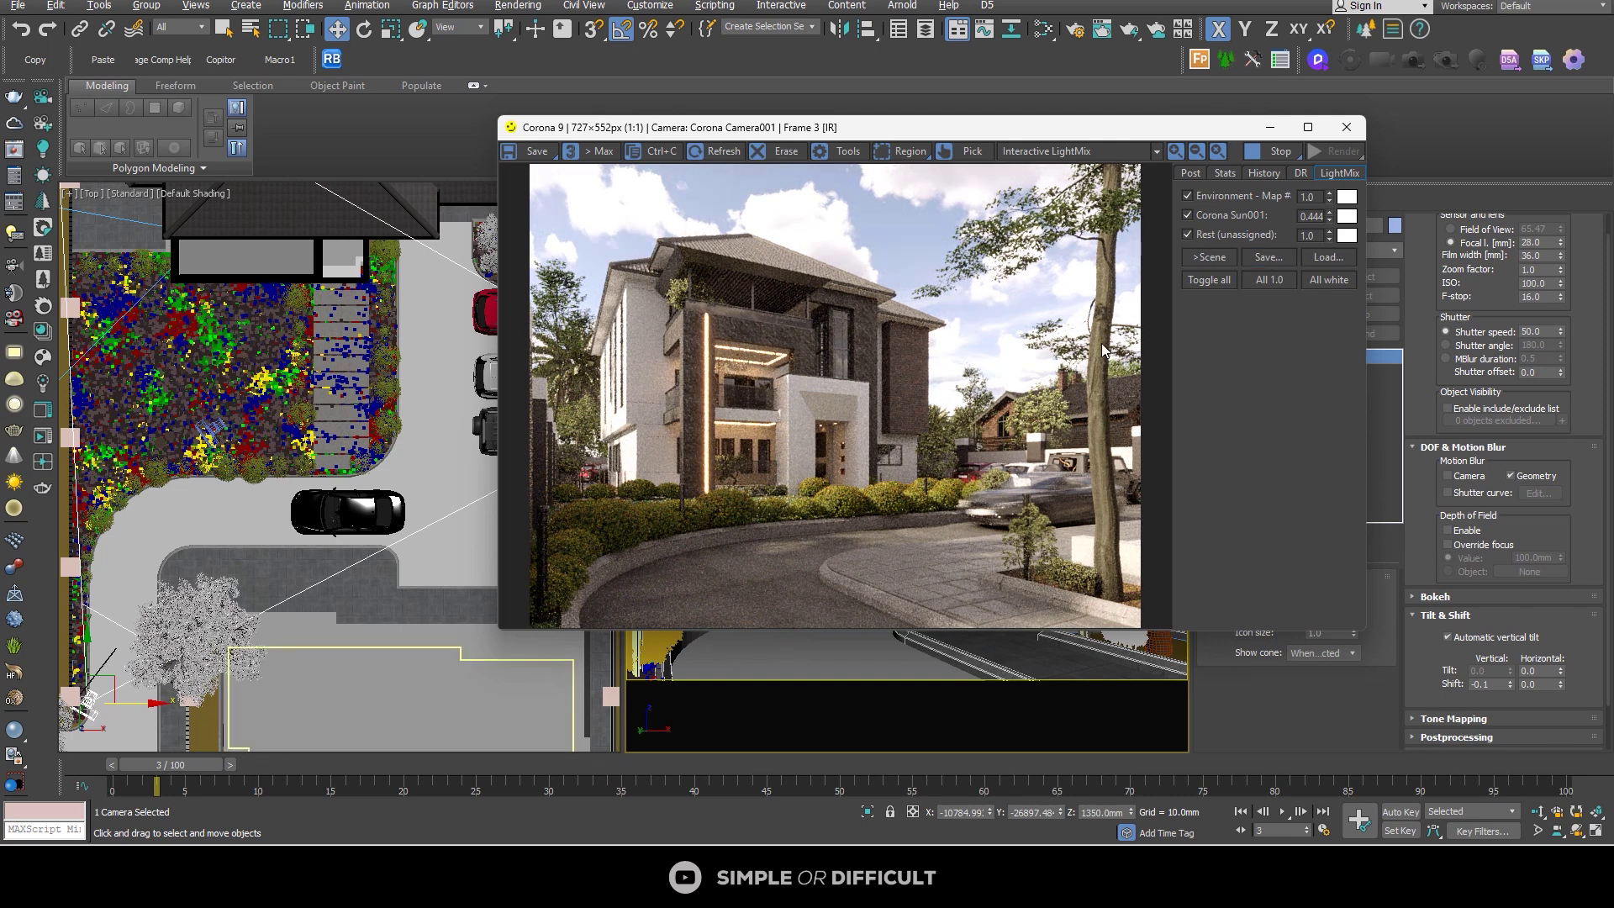
pyautogui.click(1308, 128)
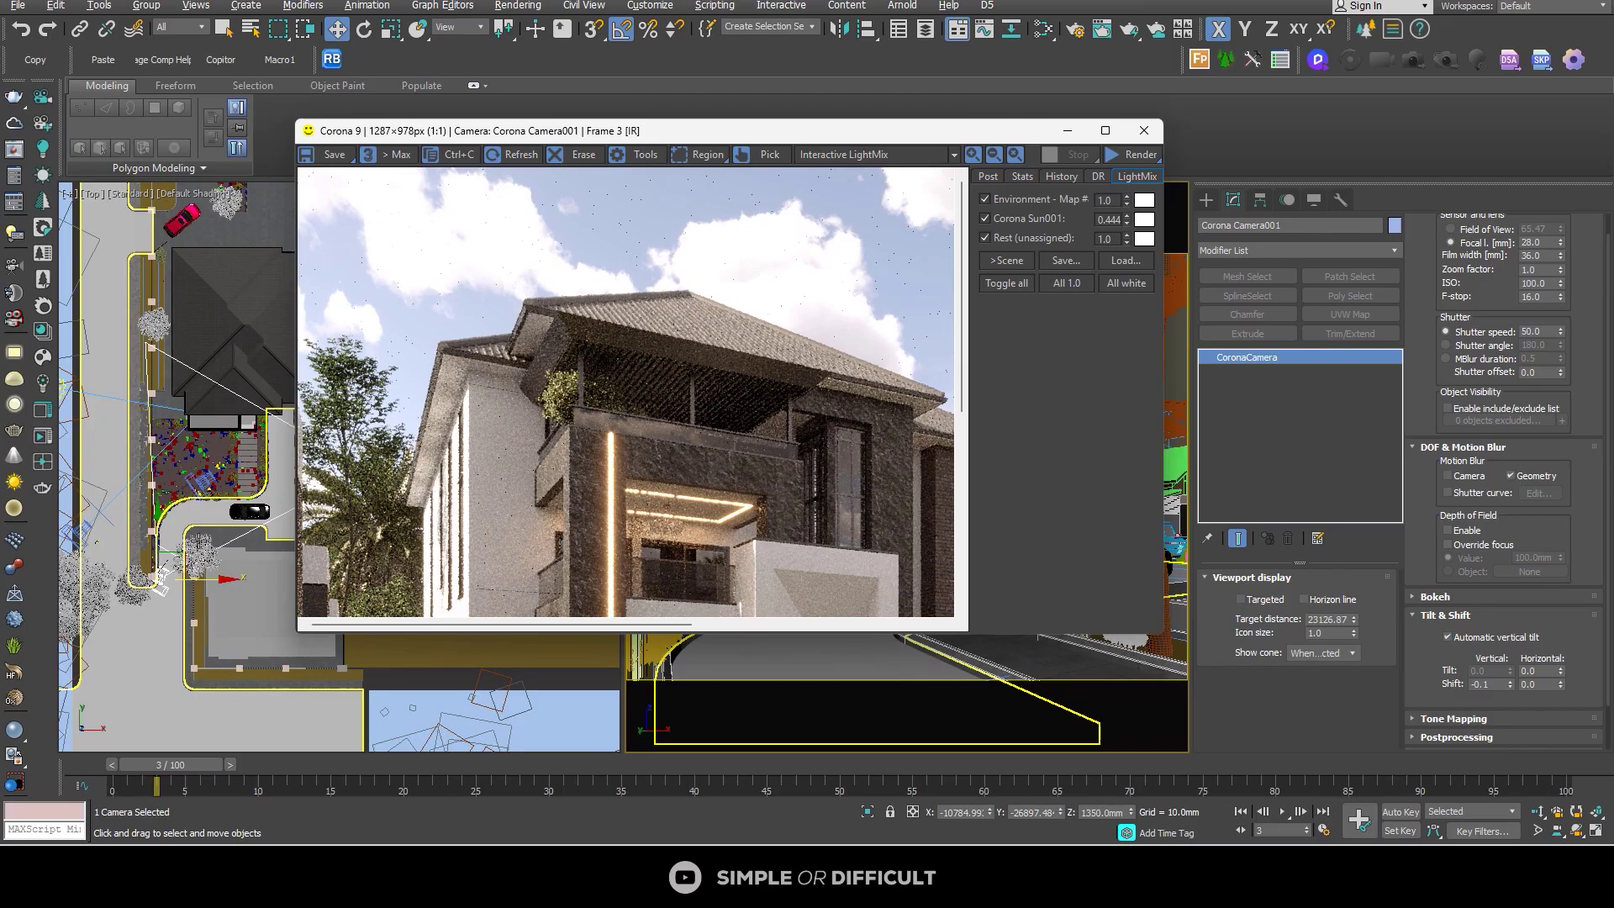
# - At frame 0, select car vm_T3_012 and delete all its keys, including the frame-10 key
pyautogui.moveTo(179, 759); pyautogui.dragTo(140, 759)
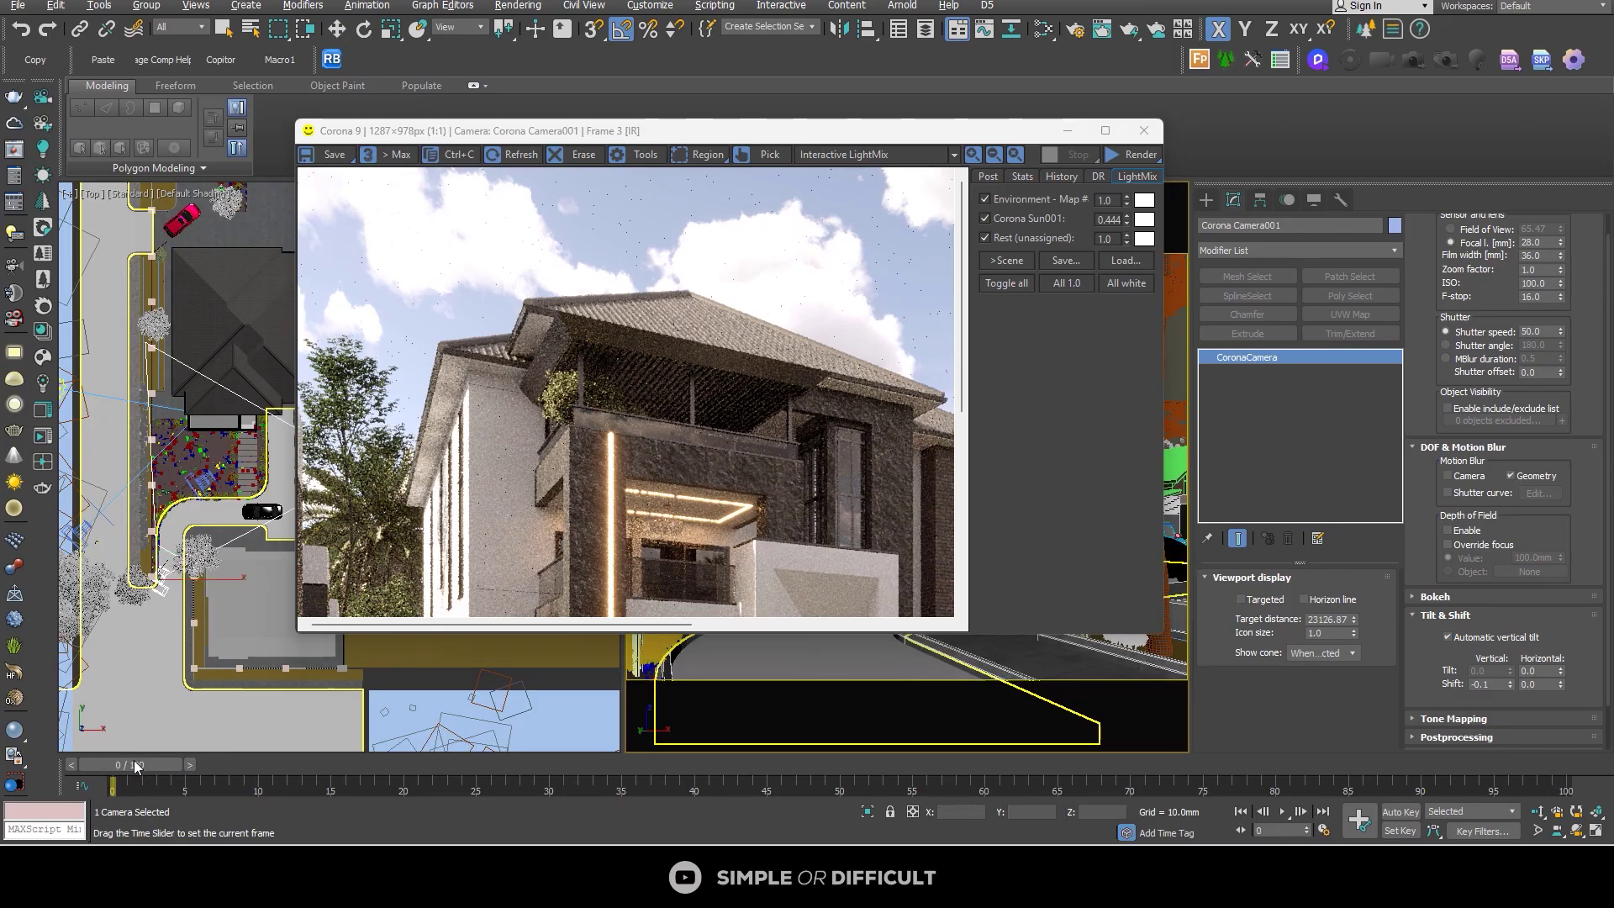
pyautogui.scroll(4, 261, 520)
pyautogui.click(245, 691)
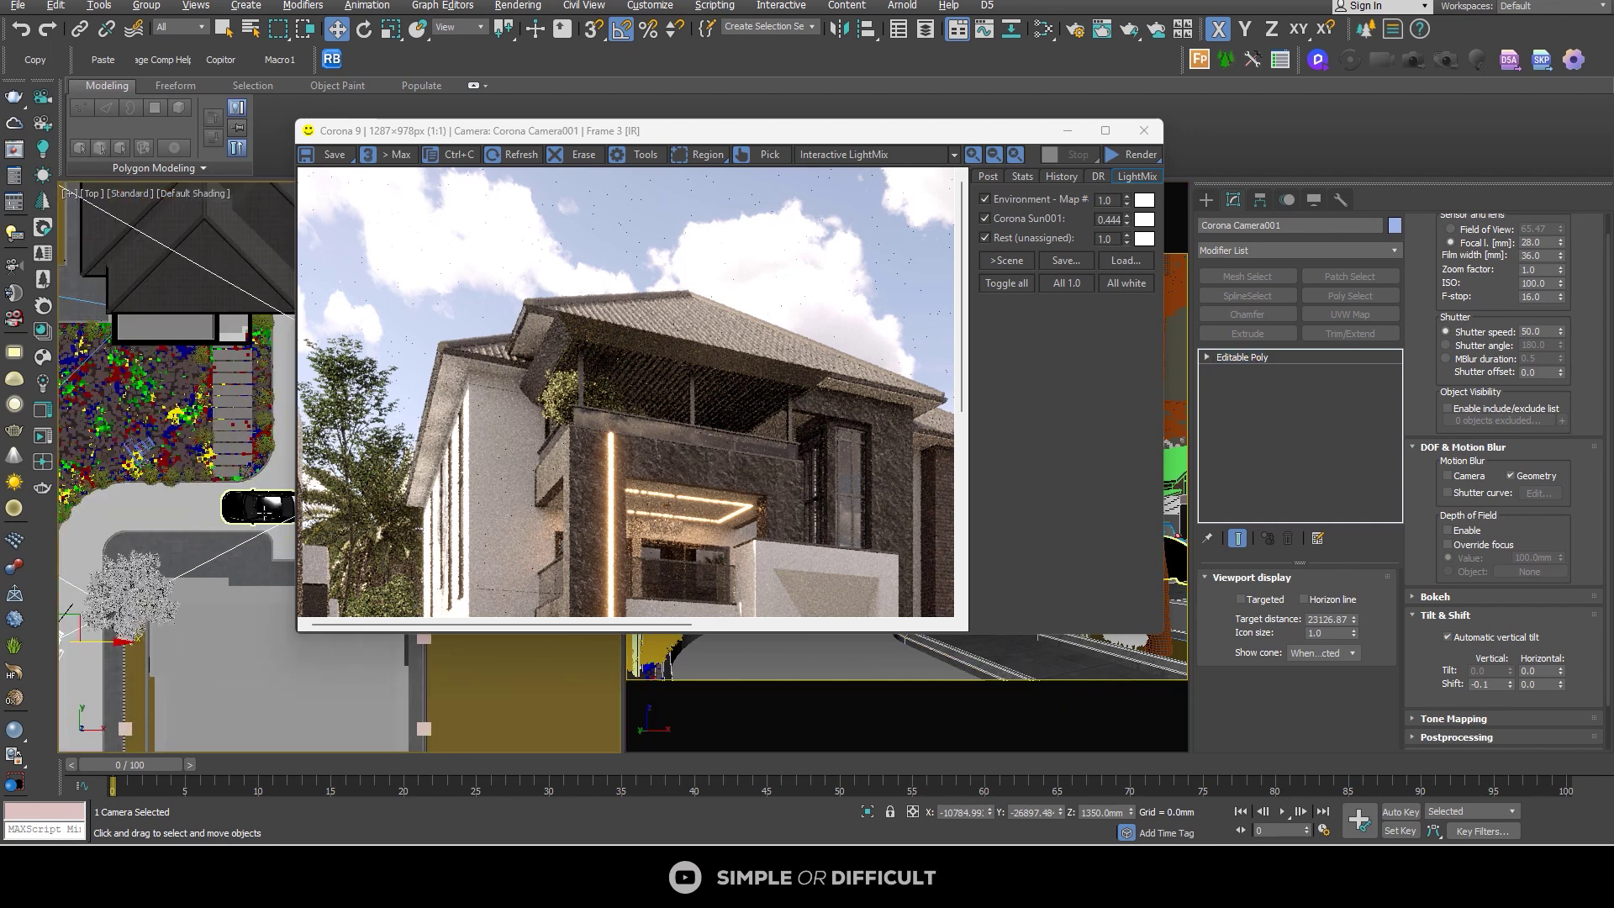
pyautogui.rightClick(115, 786)
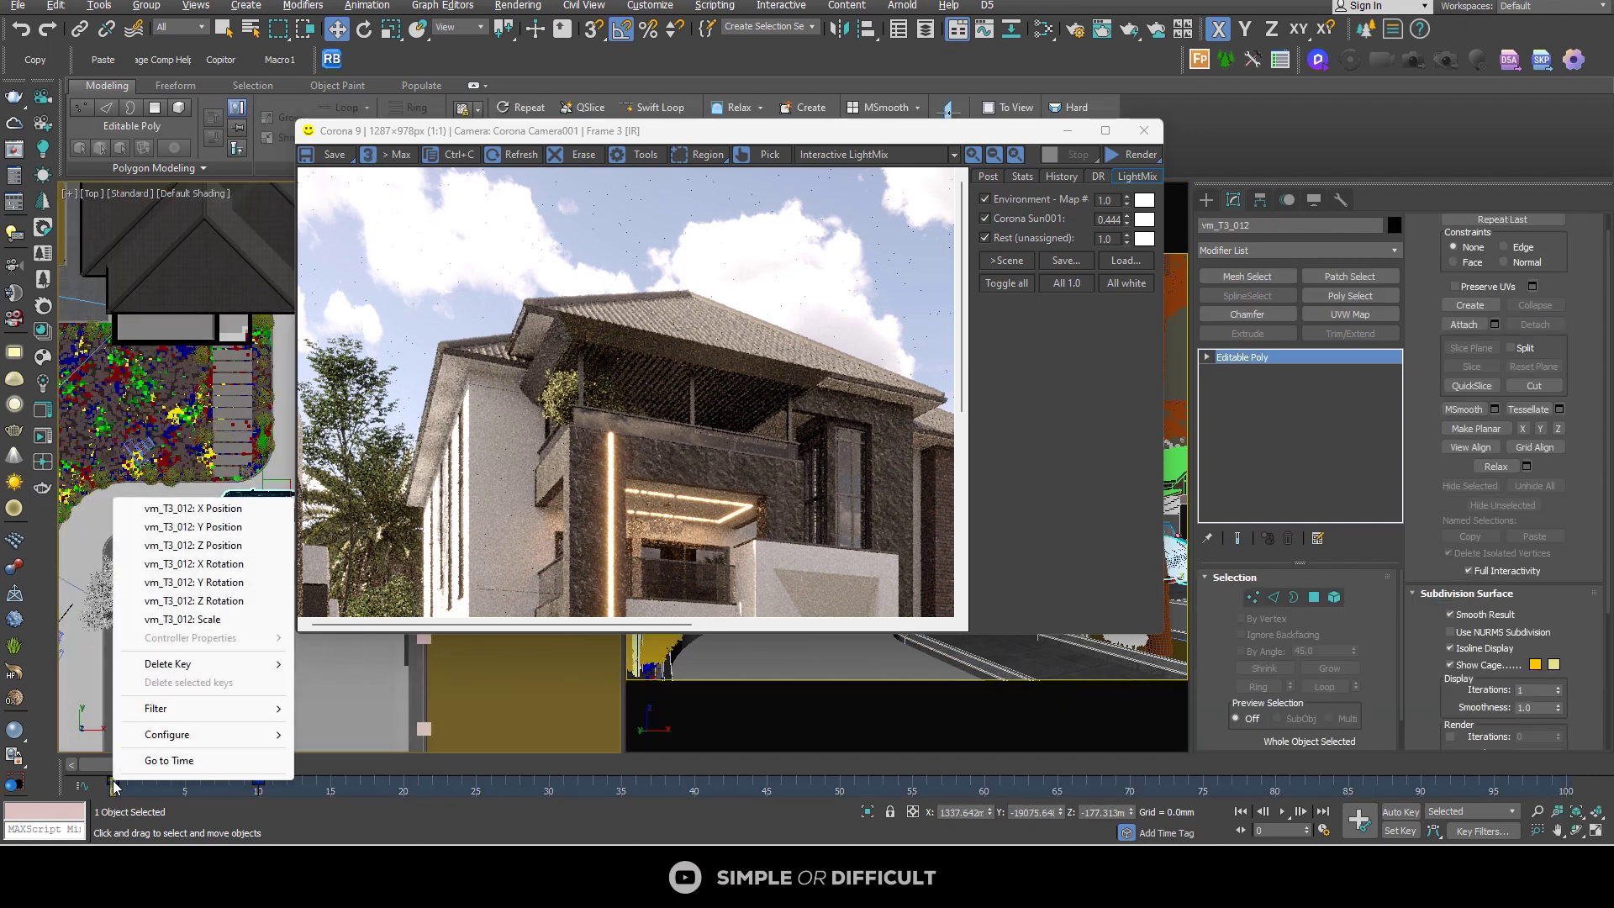
pyautogui.moveTo(252, 663)
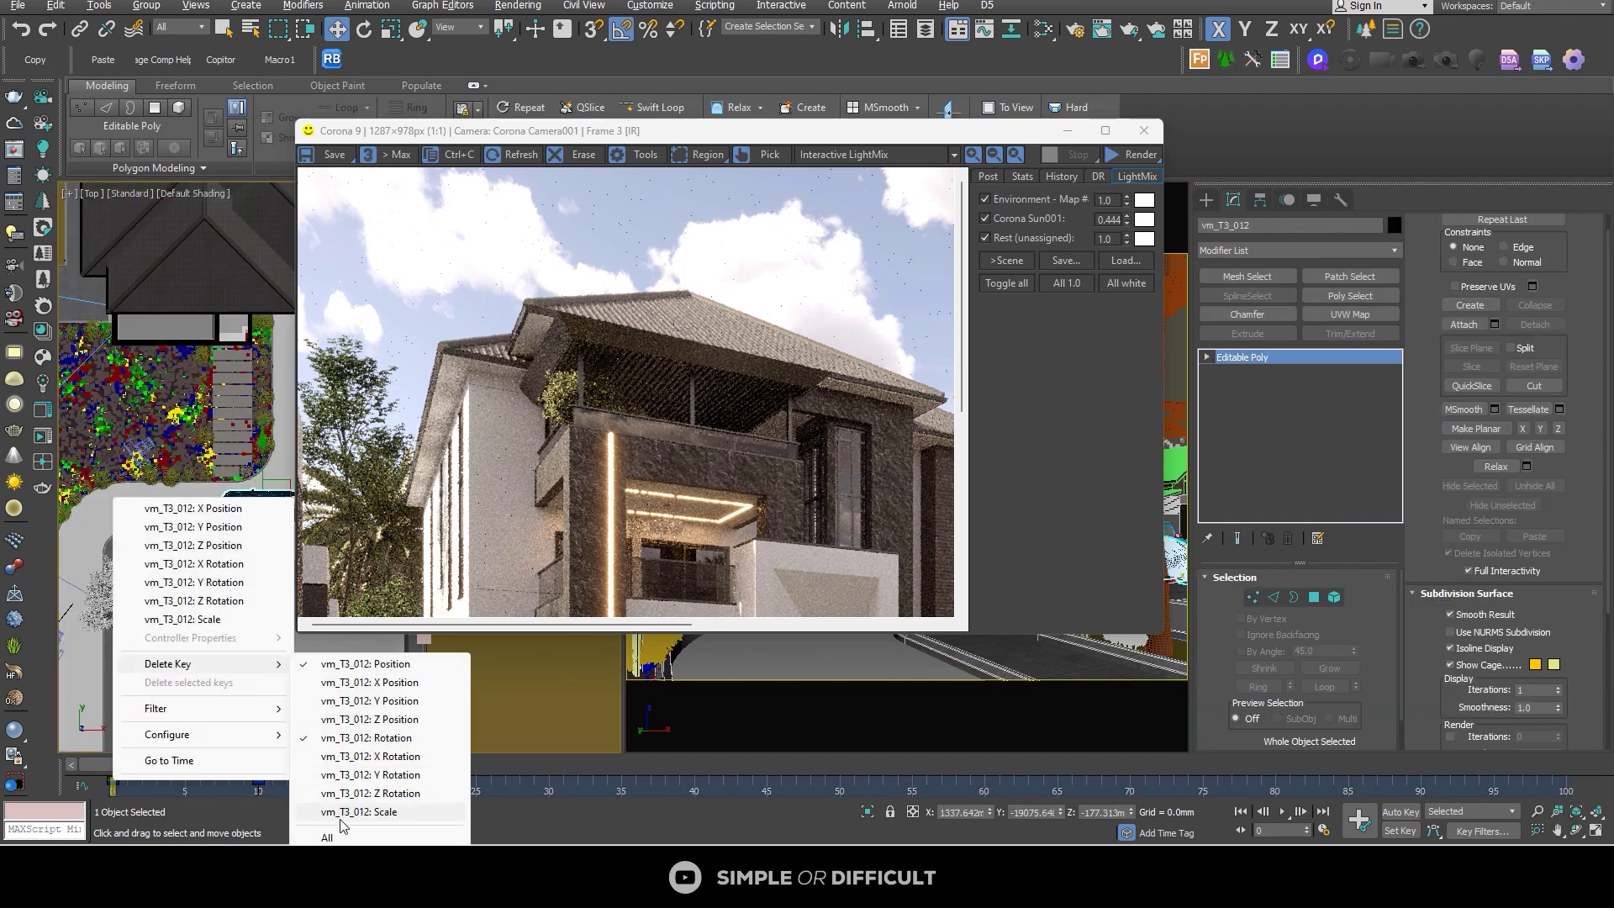
pyautogui.click(406, 838)
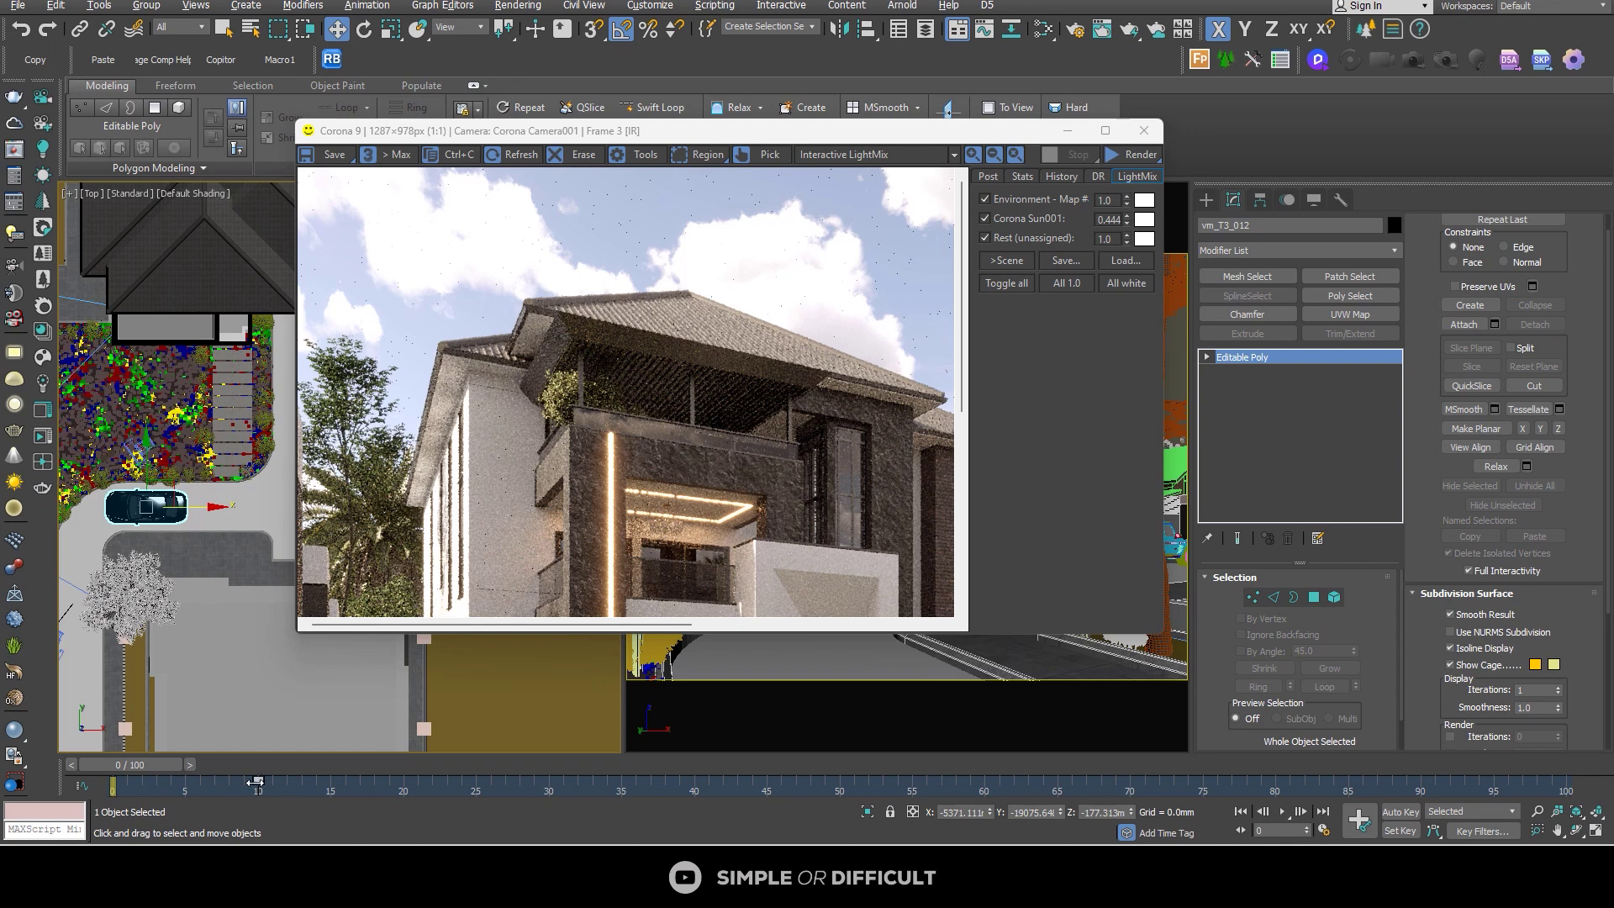
pyautogui.rightClick(257, 782)
pyautogui.moveTo(414, 670)
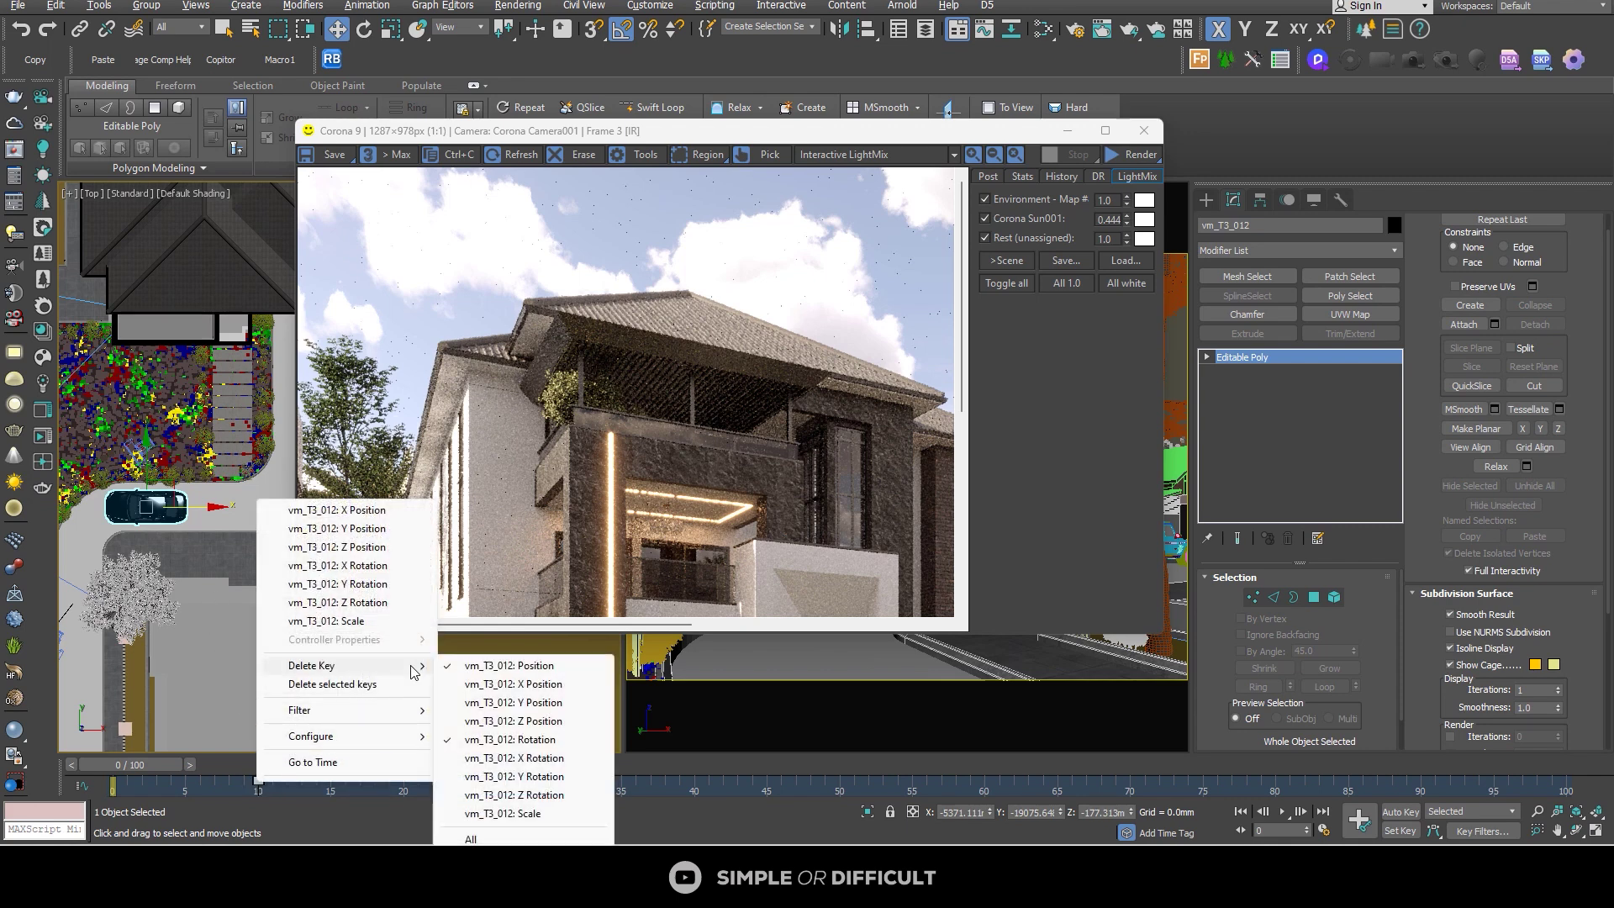
pyautogui.click(510, 838)
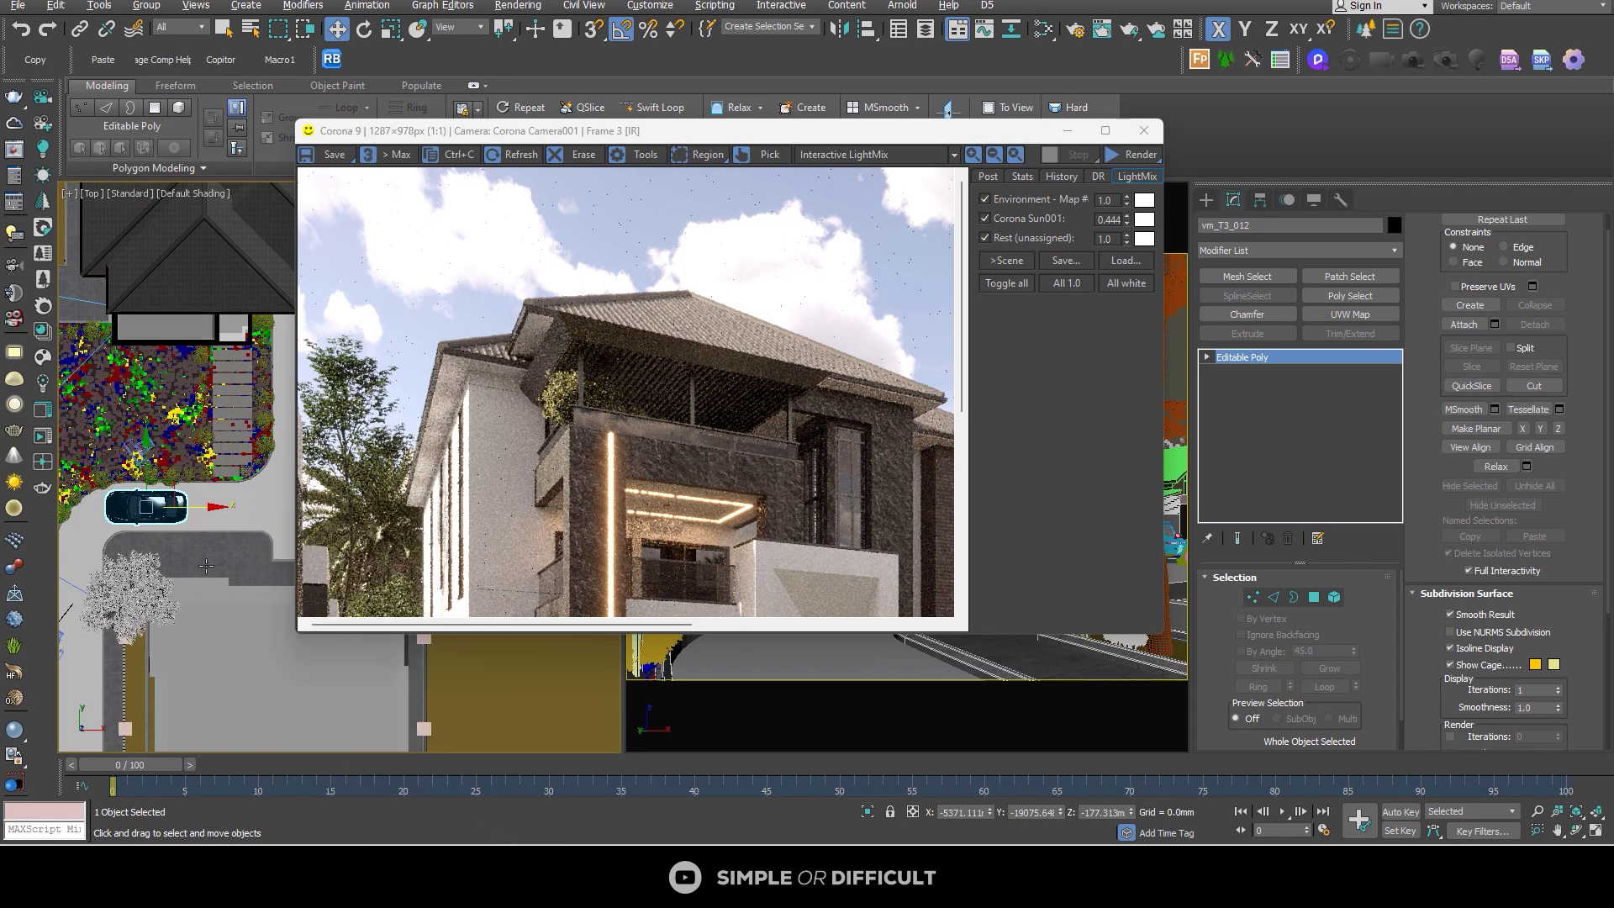
# - Undo the car's move and key deletions, restoring it to X 1337.642mm
pyautogui.moveTo(183, 512); pyautogui.dragTo(329, 512)
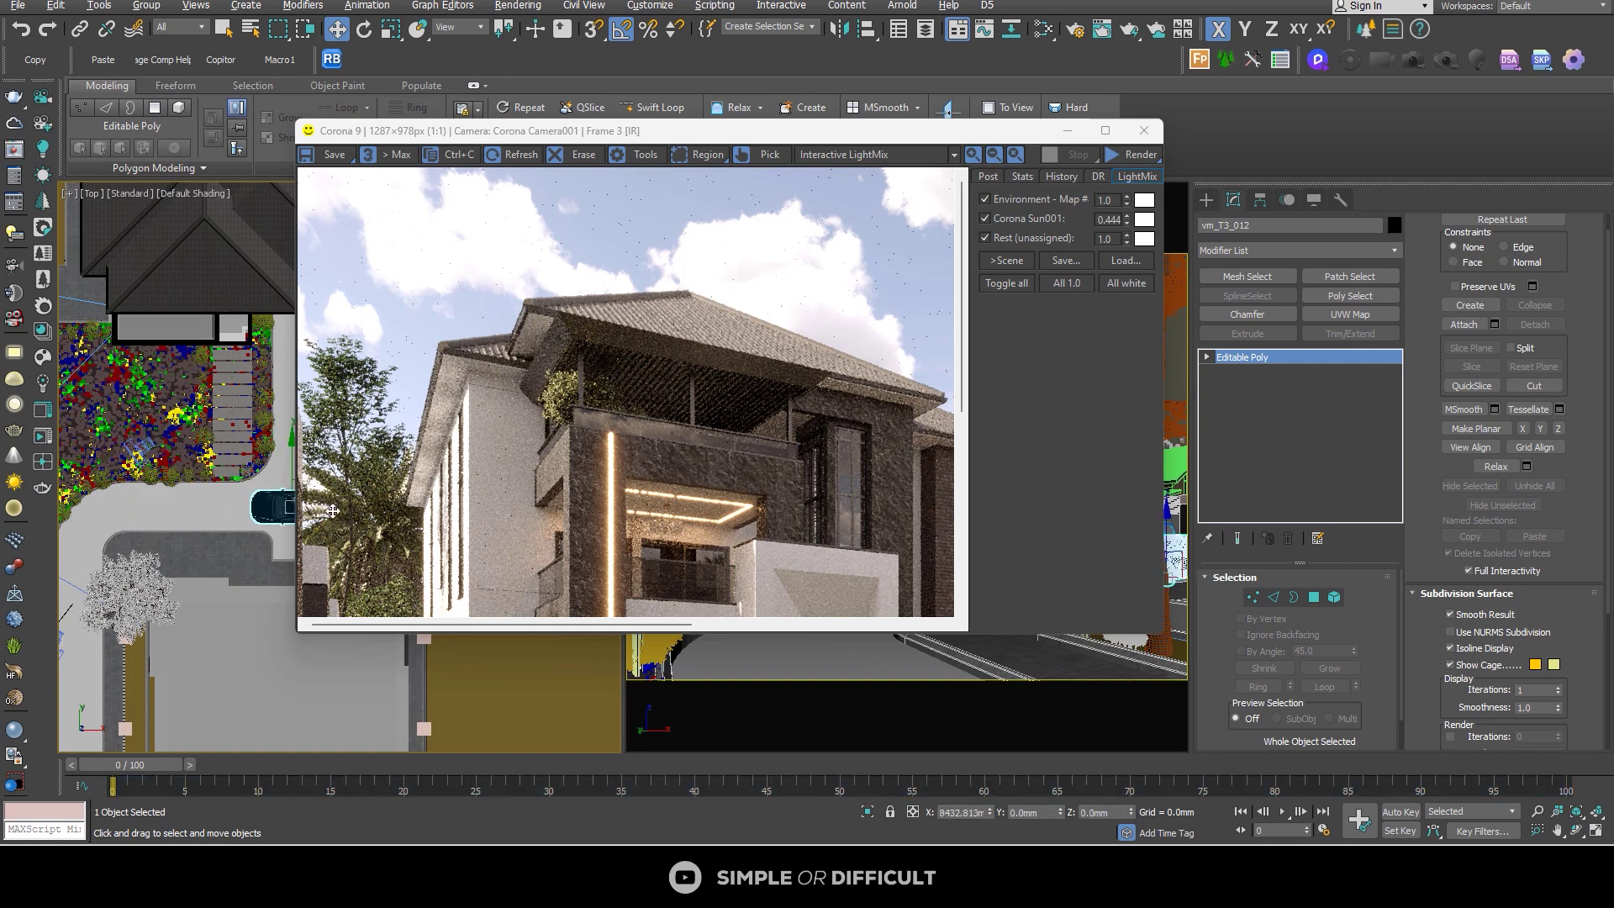
pyautogui.click(27, 32)
pyautogui.click(28, 32)
pyautogui.click(28, 31)
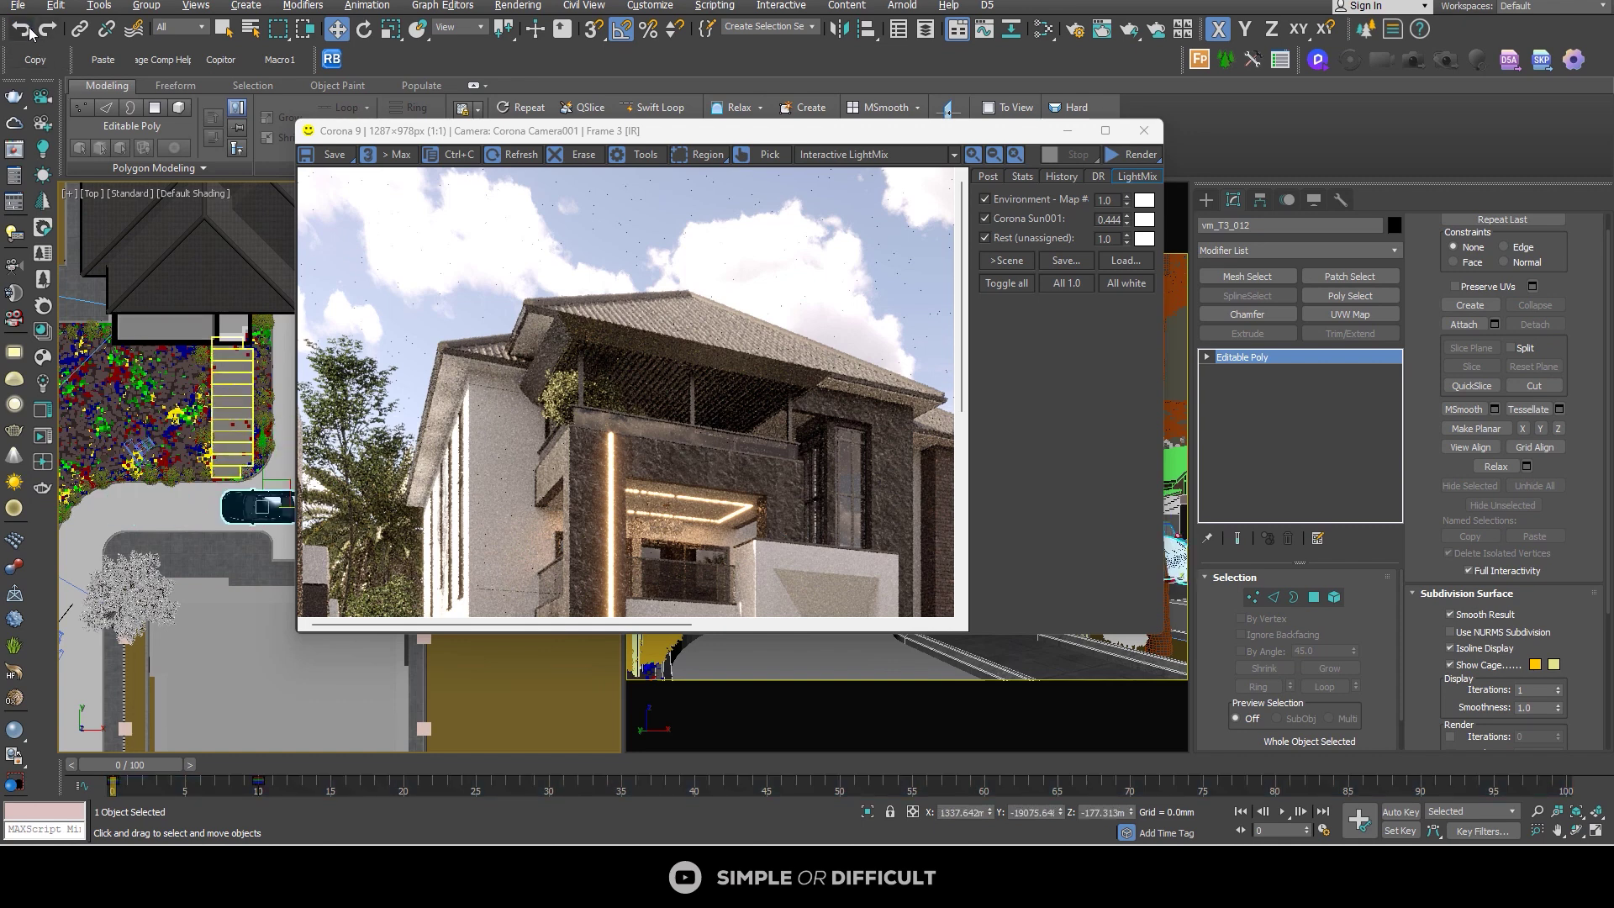
# - Maximize the Corona render window and expand Tone Mapping on its Post tab
pyautogui.doubleClick(1040, 130)
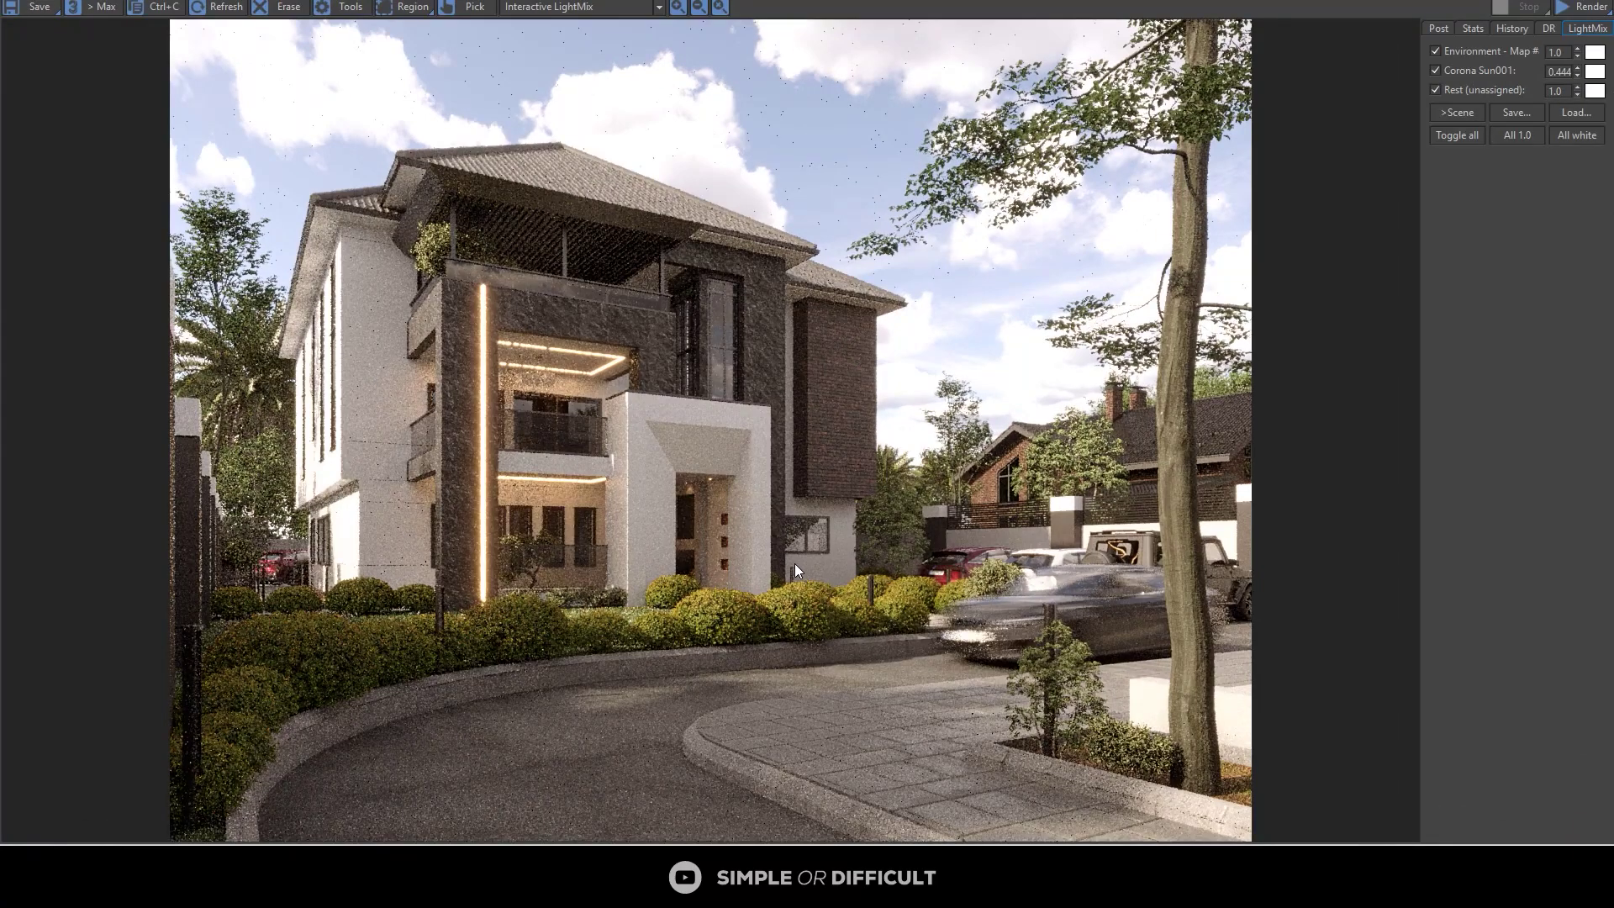
pyautogui.click(1438, 30)
pyautogui.click(1430, 84)
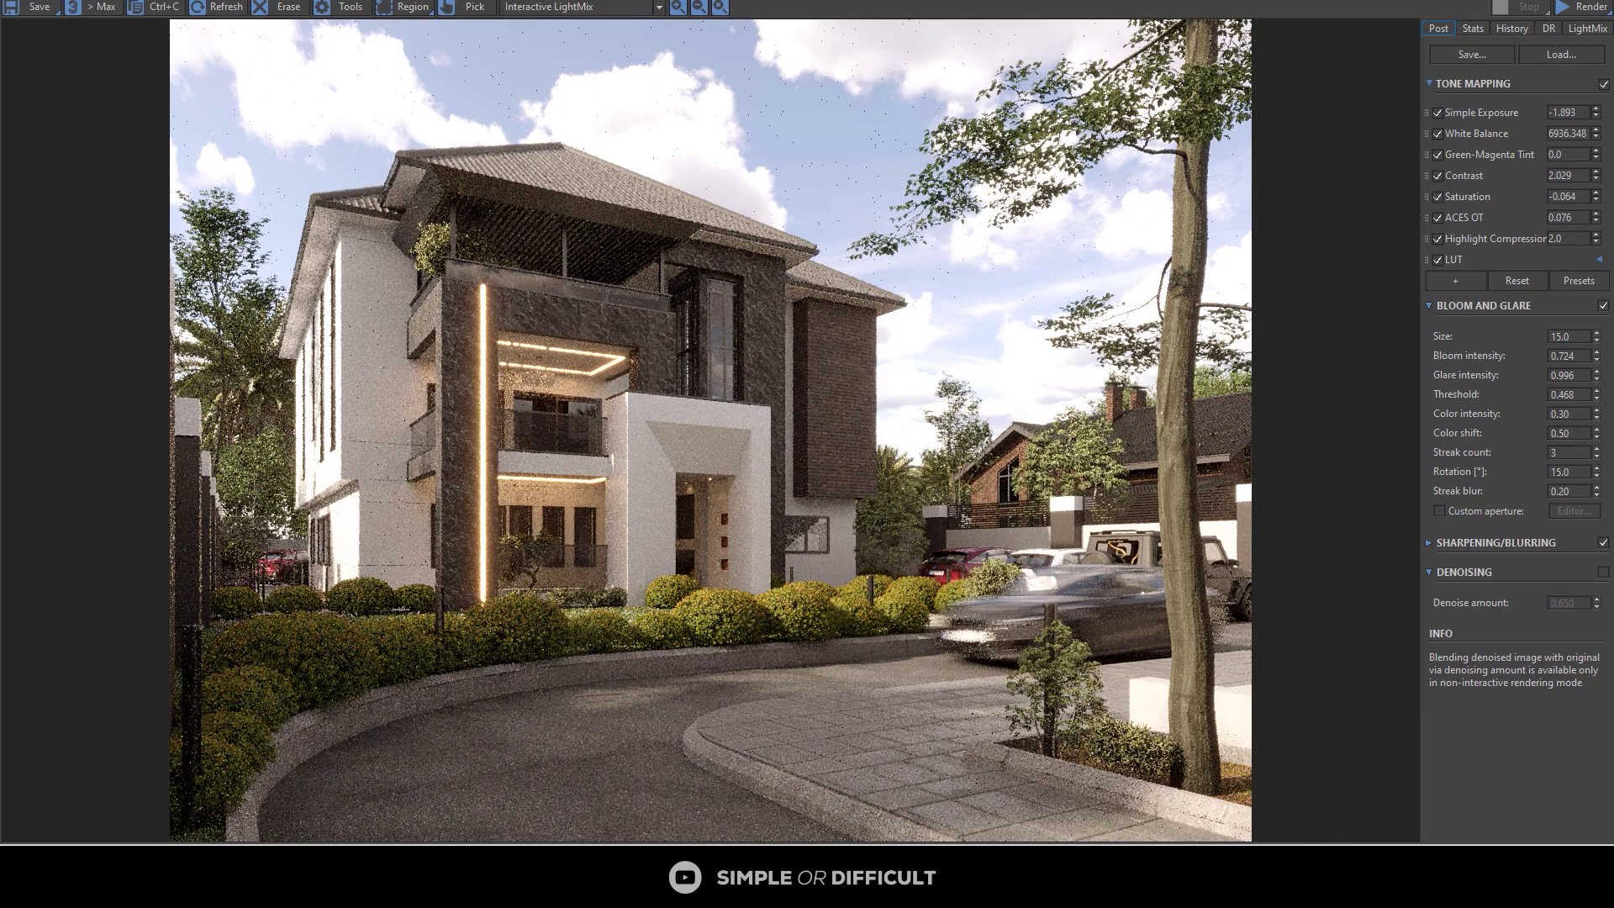
# - Restore the render window to its smaller size, select the roof edge object, and move the window higher over the scene
pyautogui.press('super+Down')
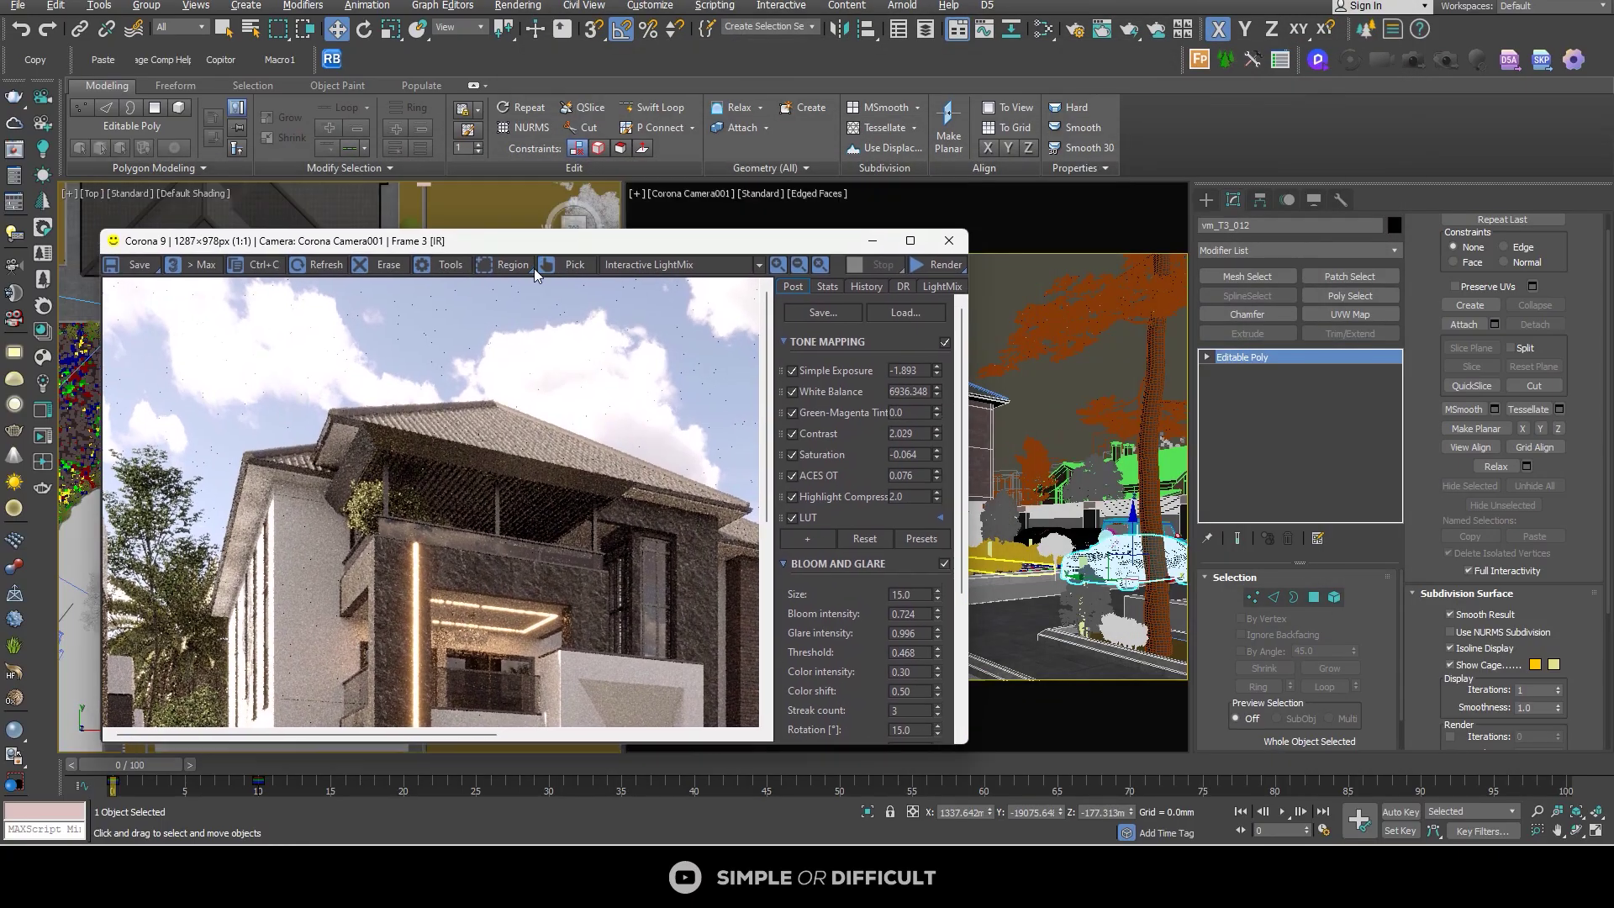
pyautogui.scroll(-8, 479, 334)
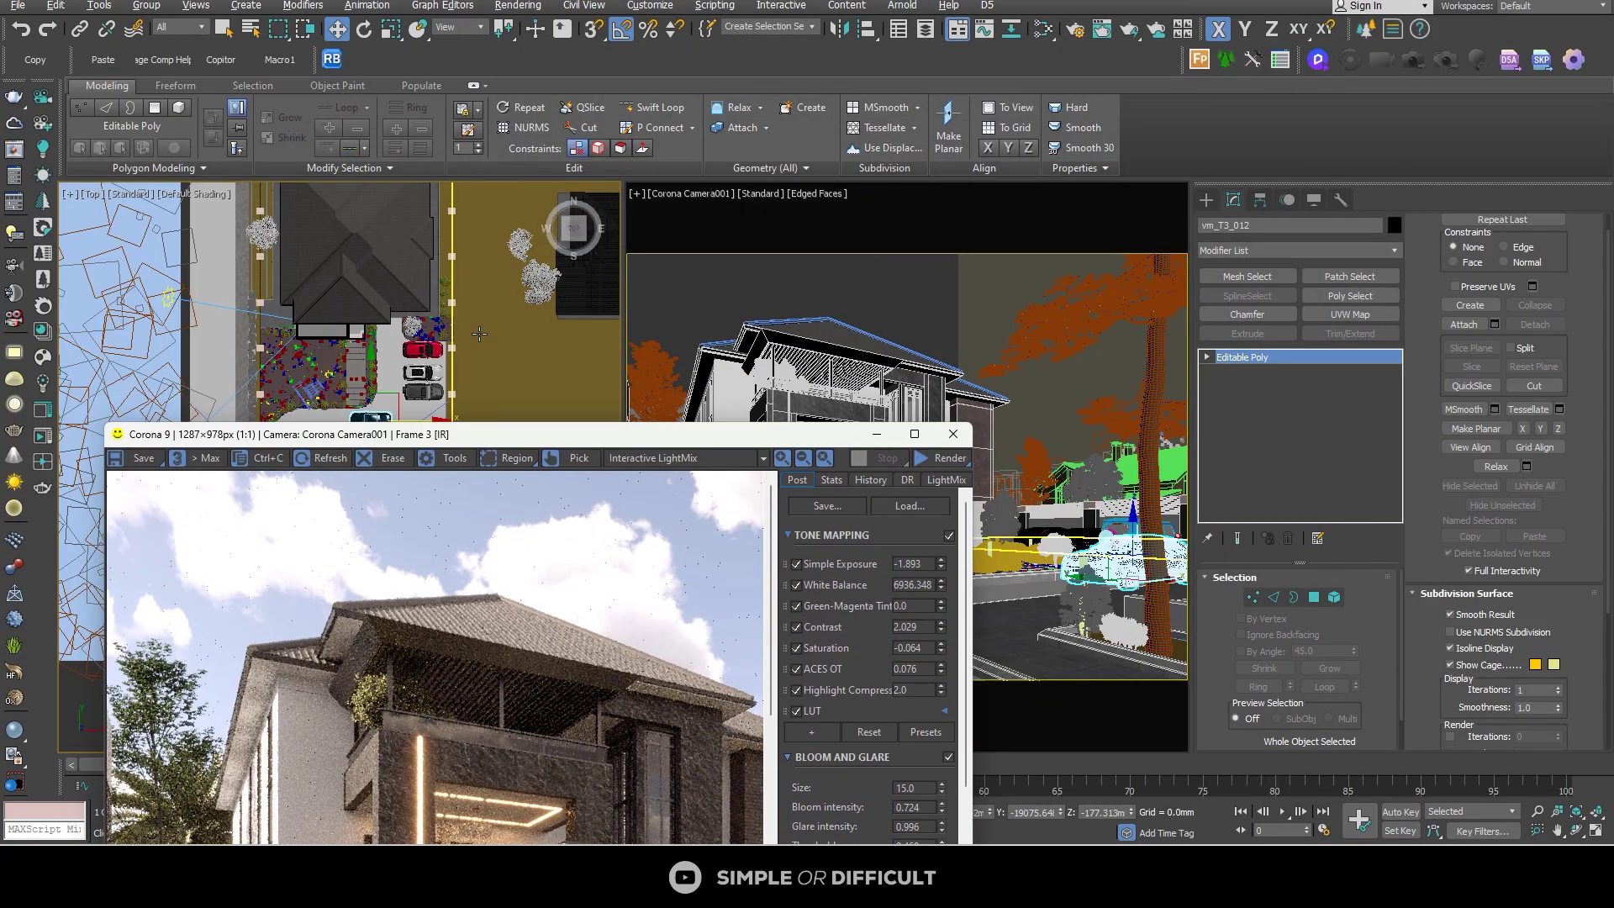
pyautogui.click(427, 306)
pyautogui.moveTo(559, 440); pyautogui.dragTo(810, 212)
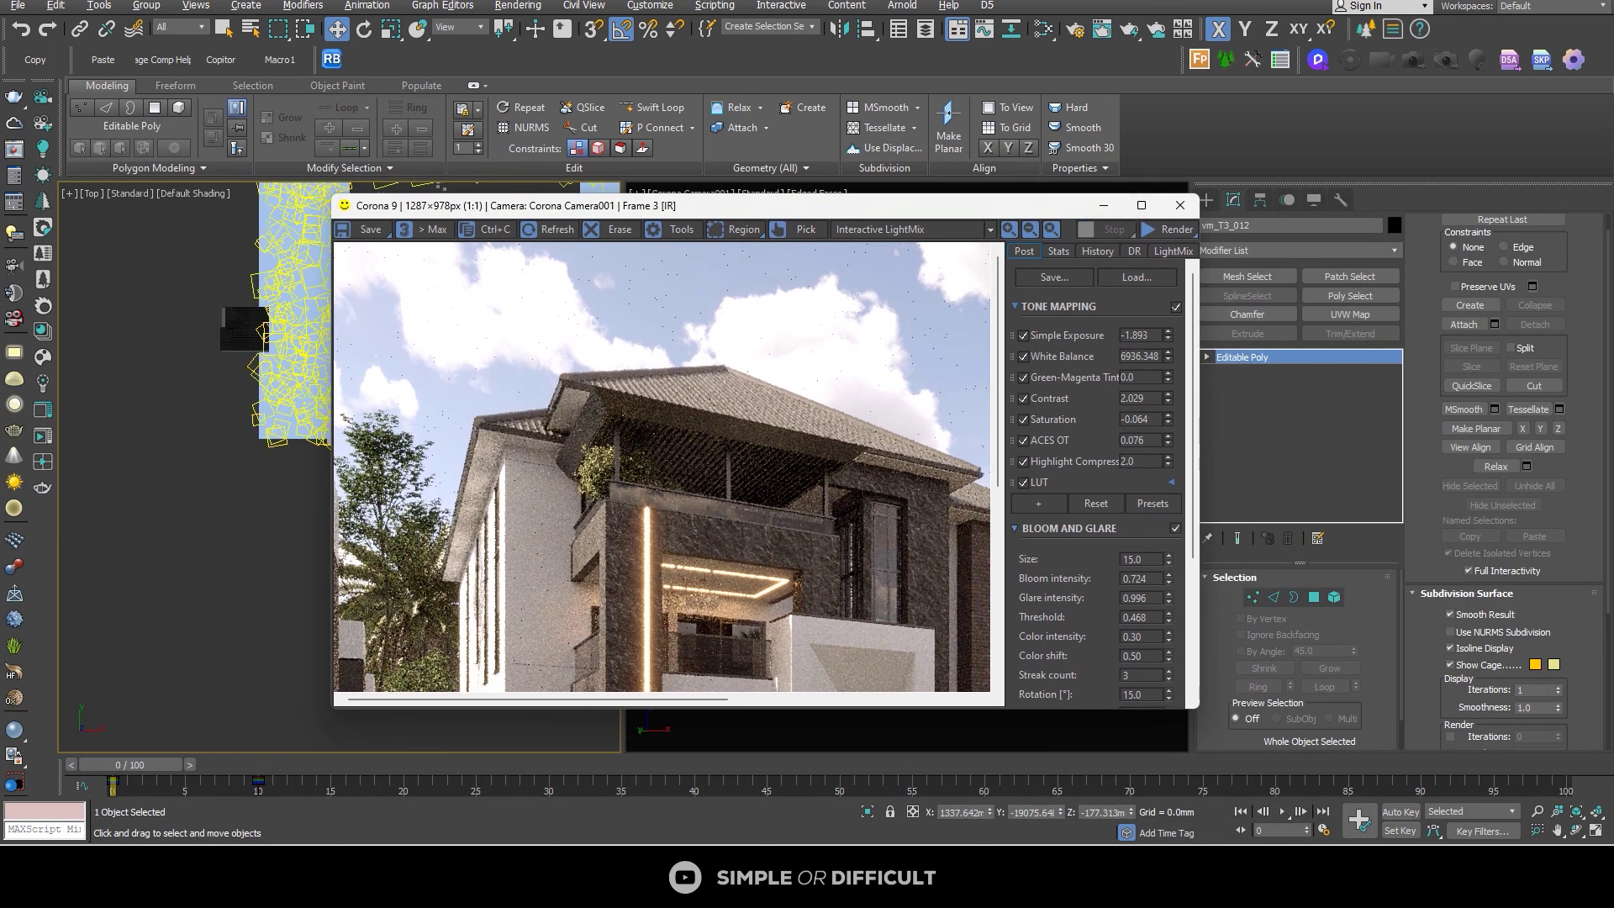